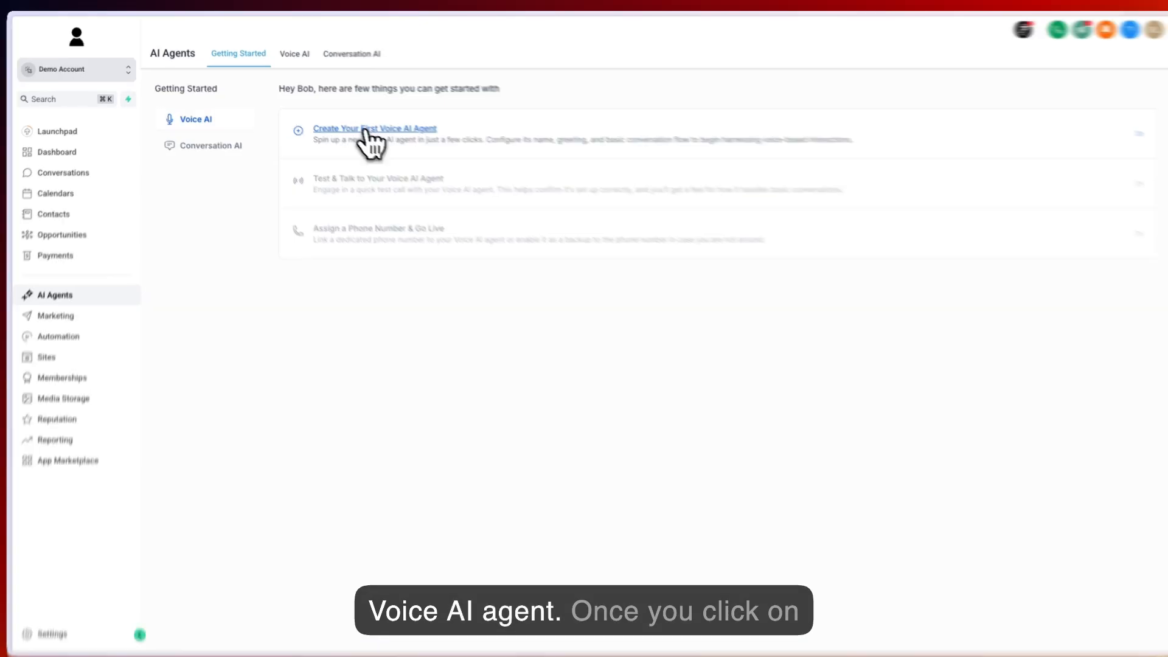
# - Start creating the first Voice AI agent and set its agent name to Eliza
pyautogui.click(362, 129)
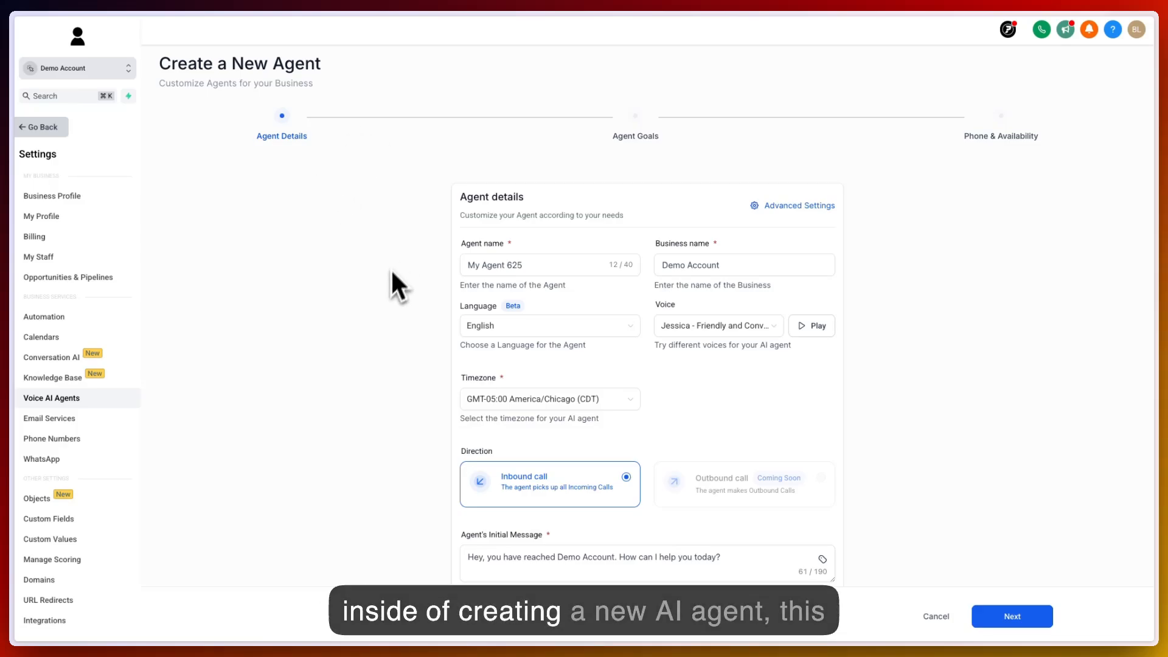
pyautogui.scroll(-1, 390, 284)
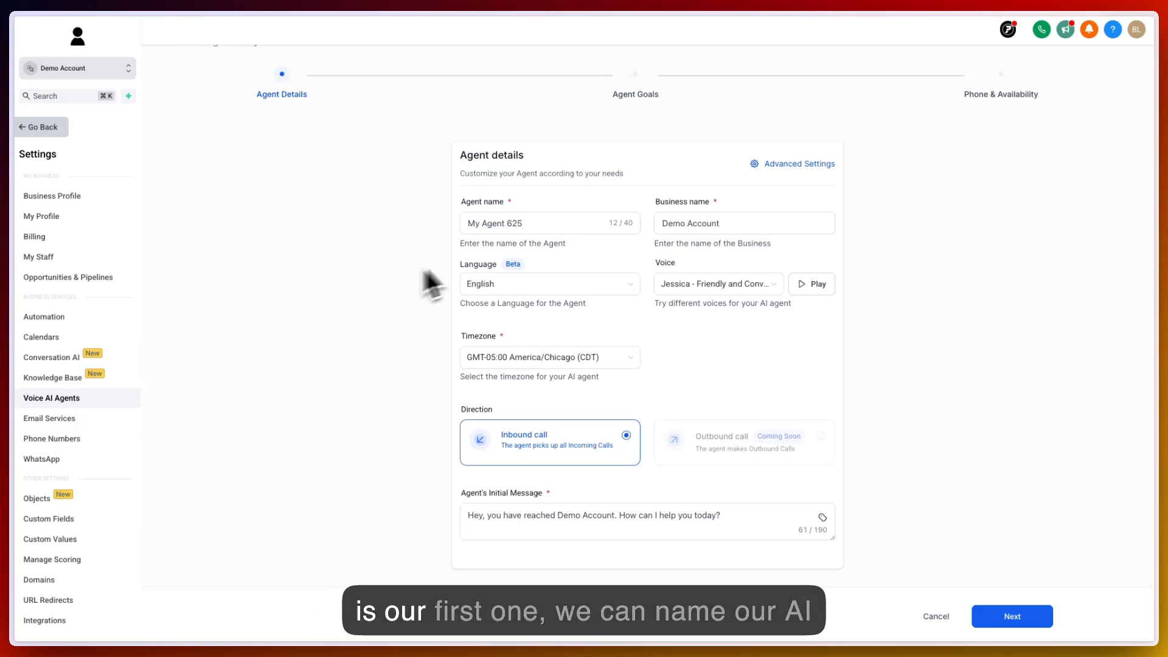
pyautogui.click(544, 229)
pyautogui.moveTo(586, 258); pyautogui.dragTo(478, 262)
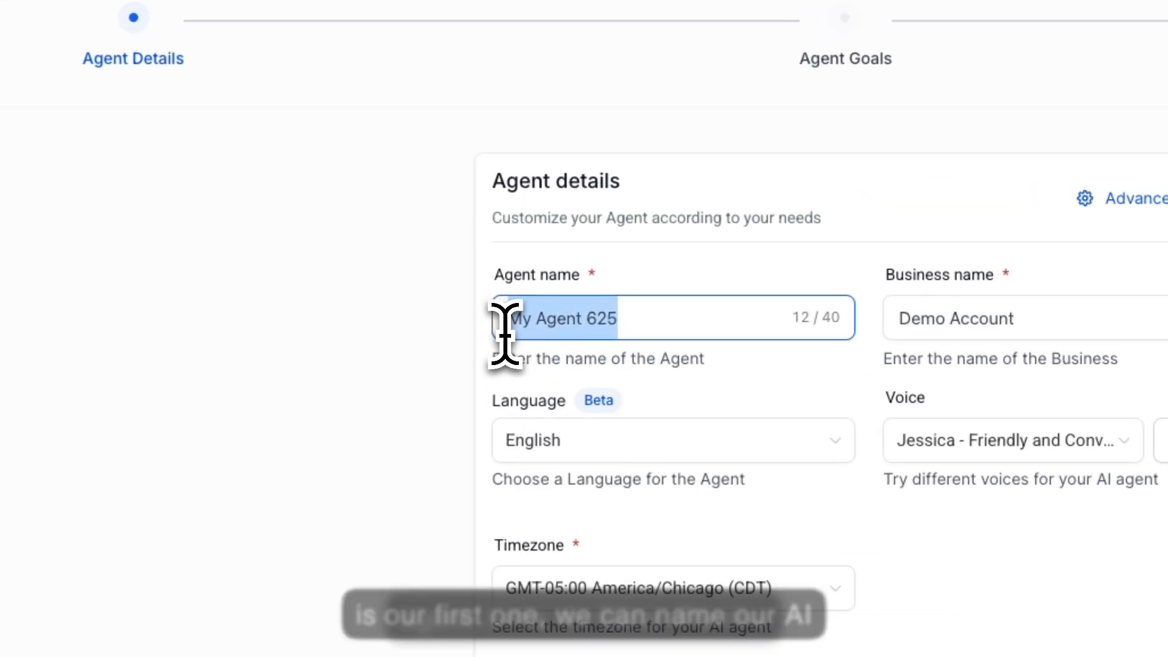
pyautogui.write('Eliza')
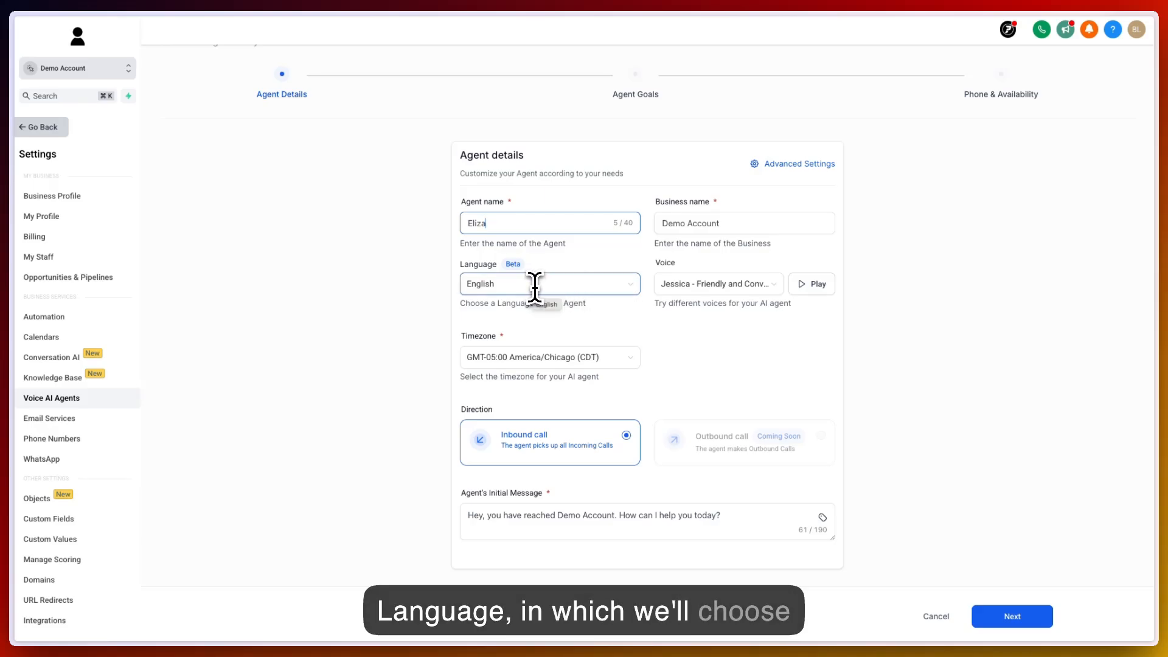
# - Preview the Joey - Youthful and Energetic voice and set the agent's voice to Jessica - Friendly and Conversational
pyautogui.click(713, 286)
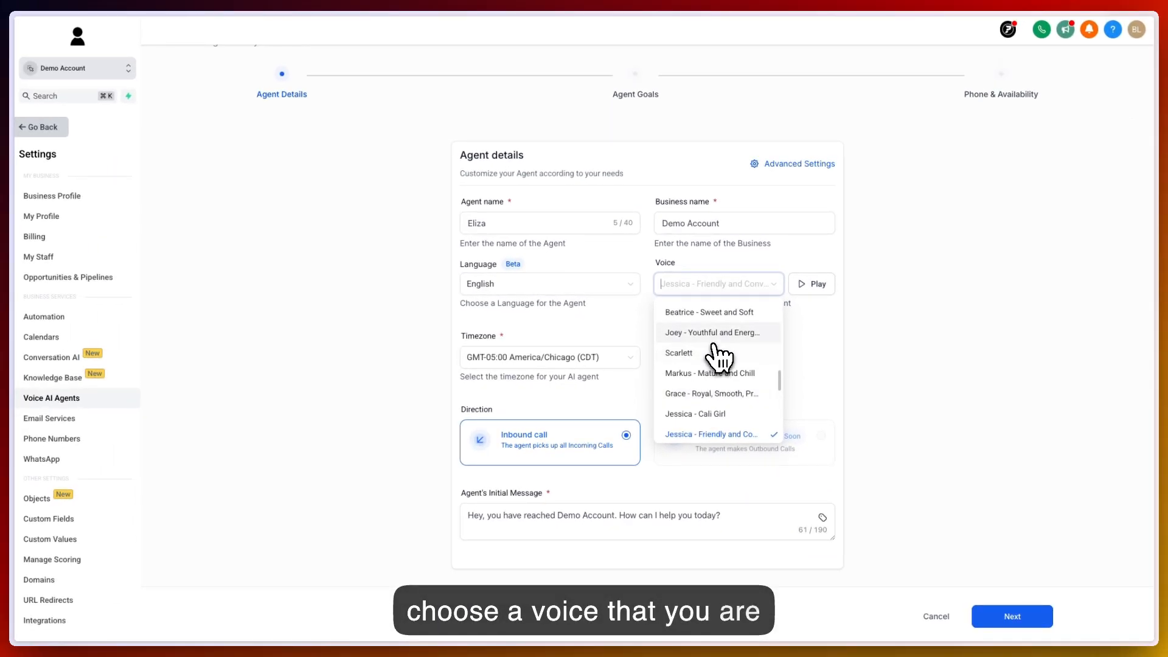
pyautogui.click(703, 333)
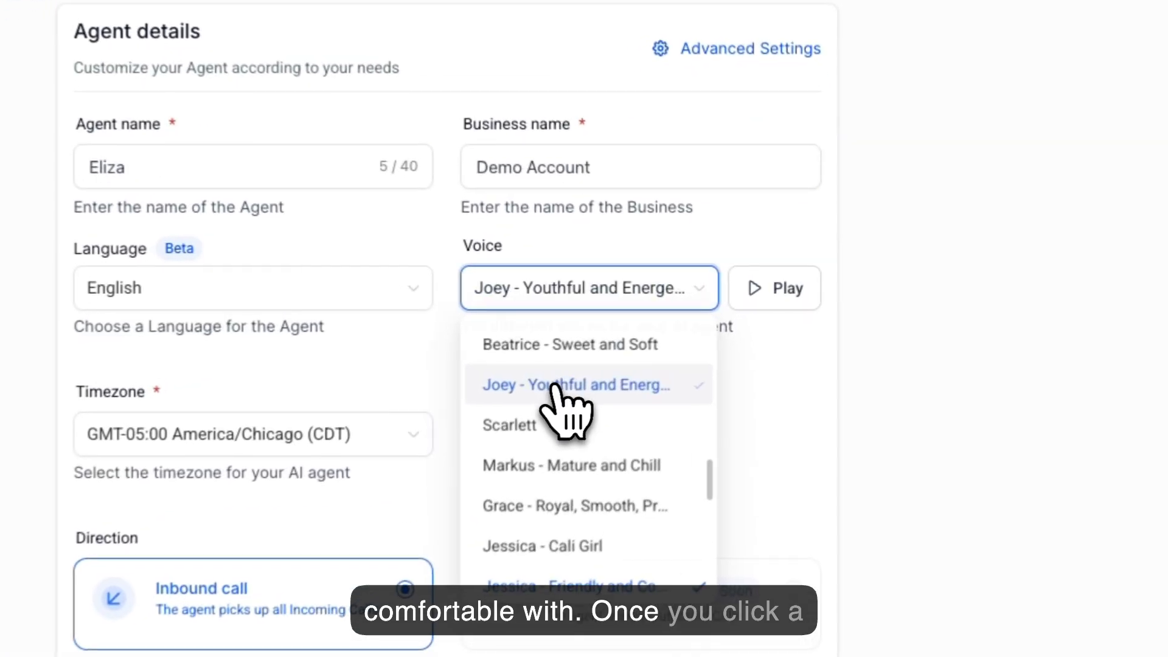
pyautogui.click(760, 298)
pyautogui.click(681, 288)
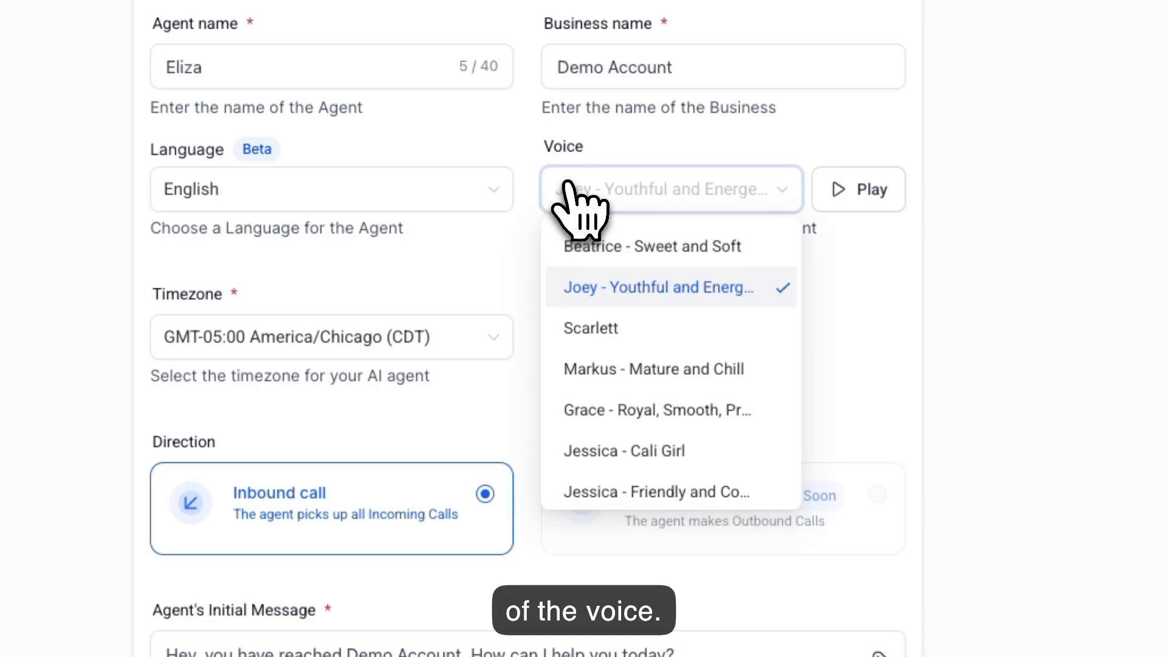
pyautogui.click(648, 493)
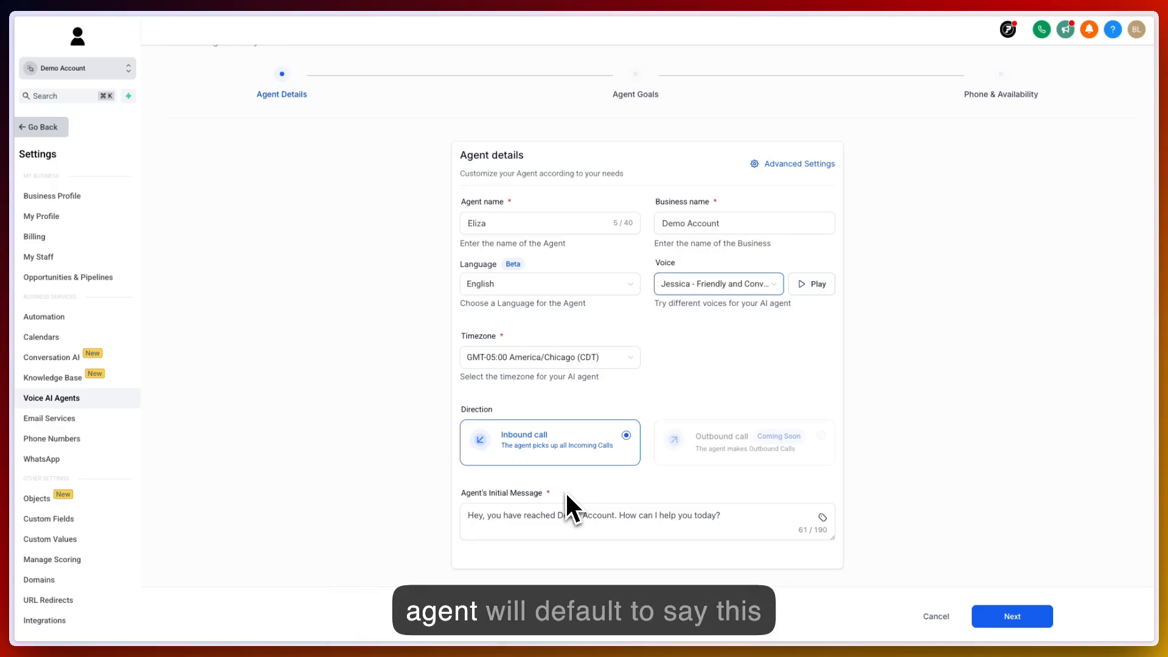
# - Insert the contact First Name merge tag into the agent's initial message
pyautogui.click(728, 516)
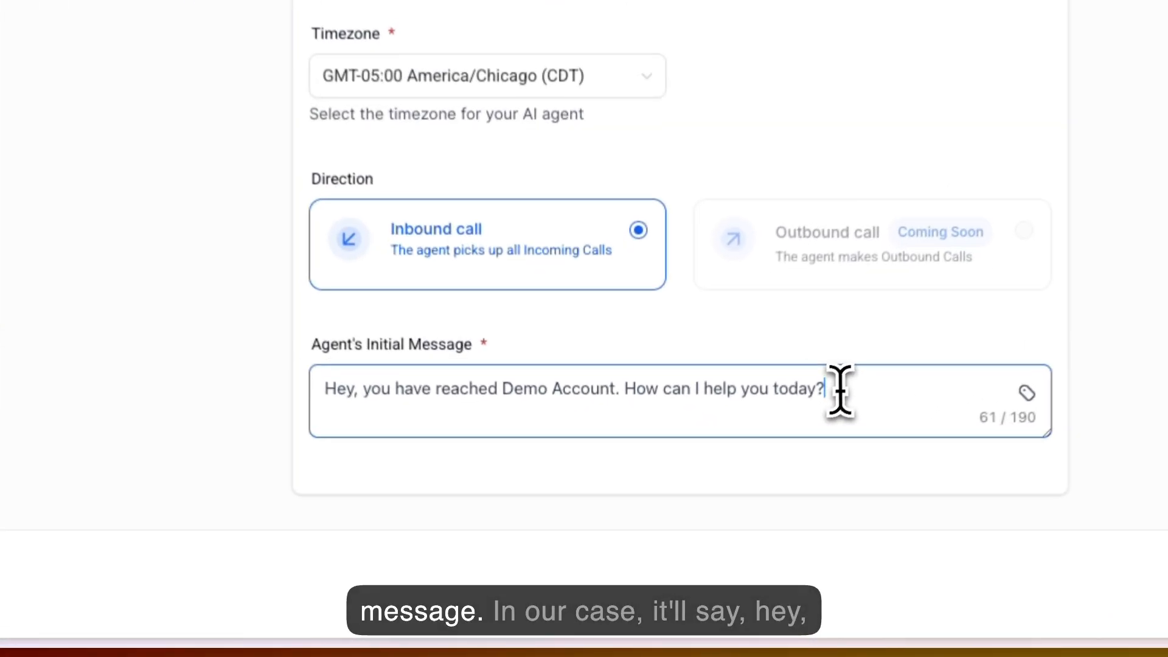
pyautogui.moveTo(841, 389); pyautogui.dragTo(327, 393)
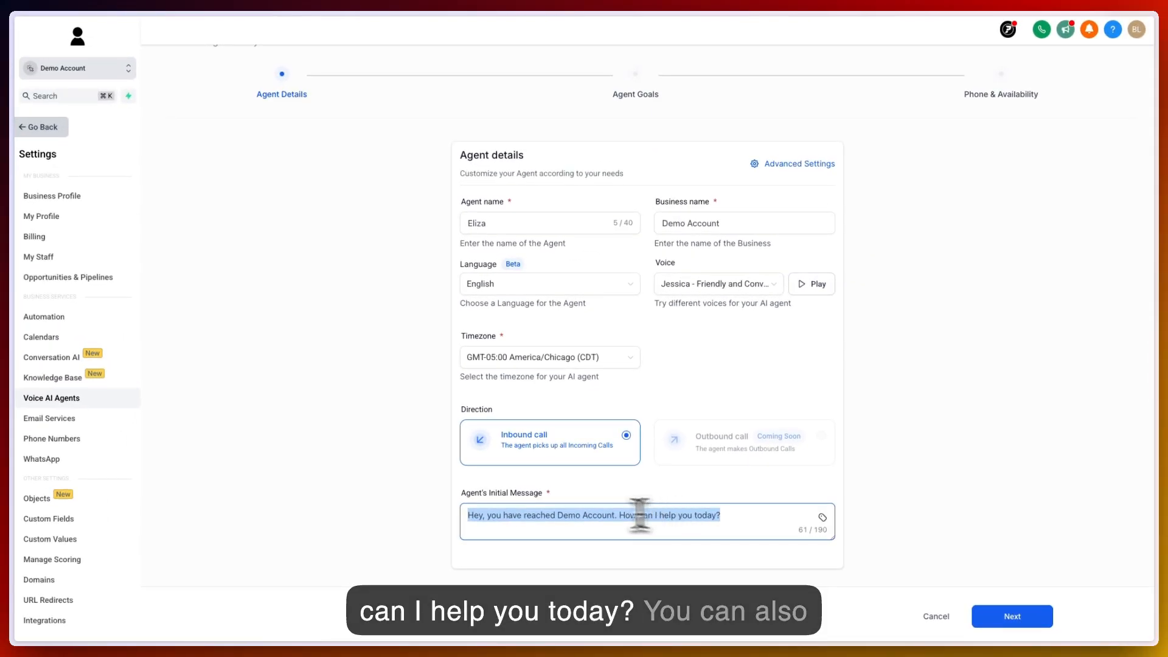
pyautogui.click(495, 515)
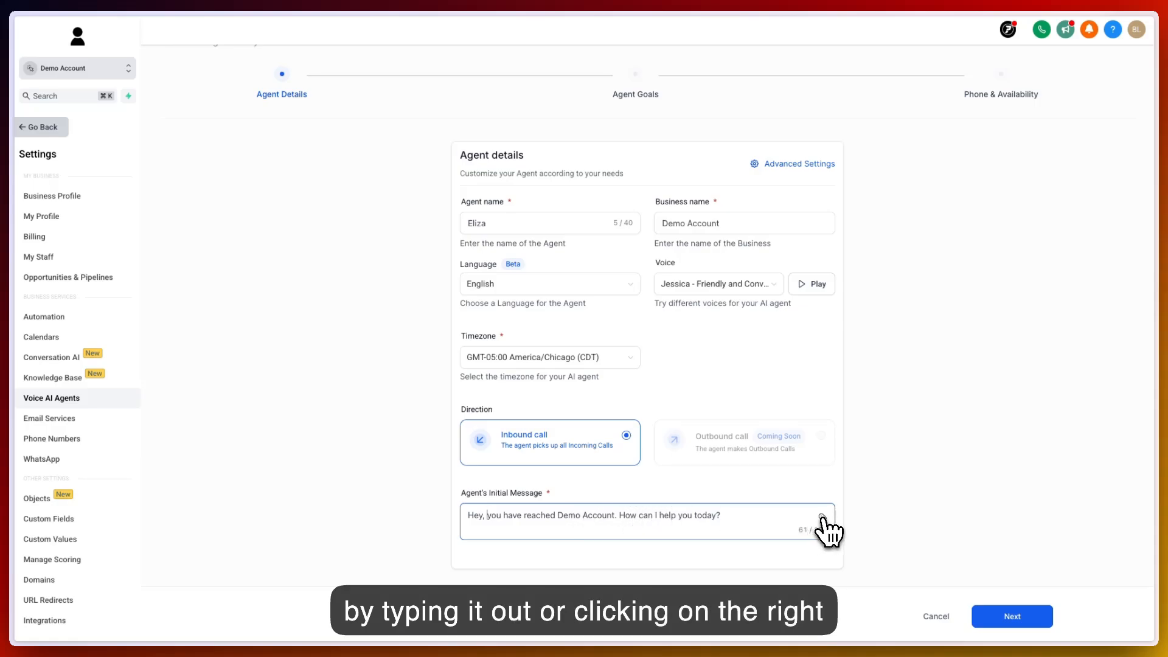
pyautogui.click(823, 518)
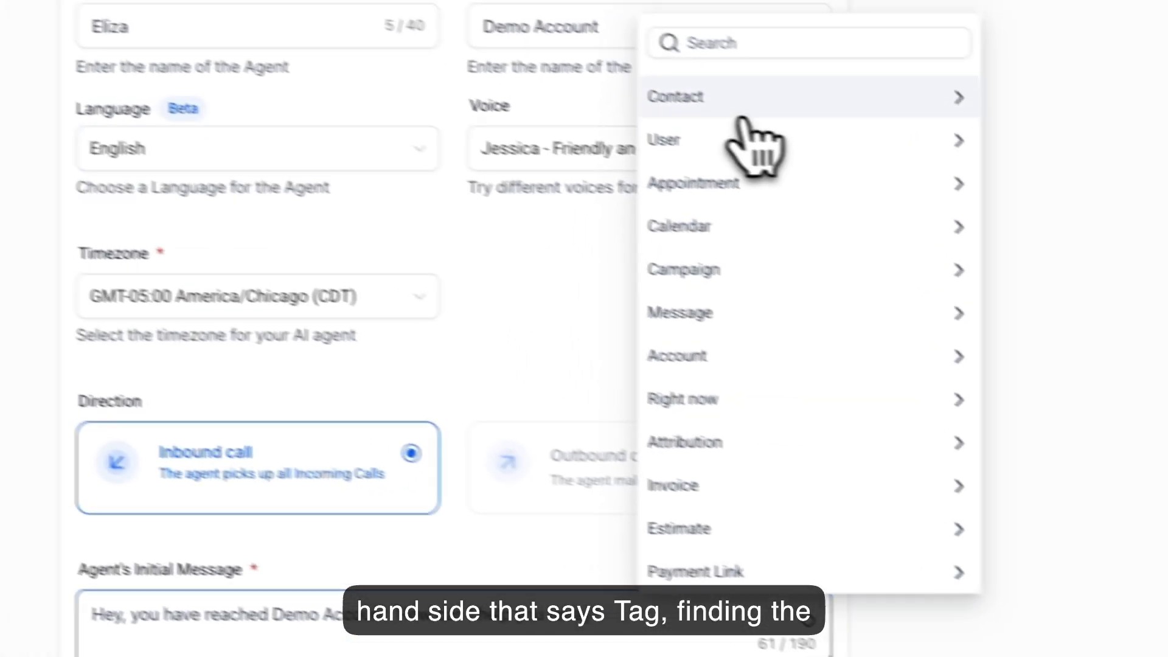
pyautogui.click(773, 109)
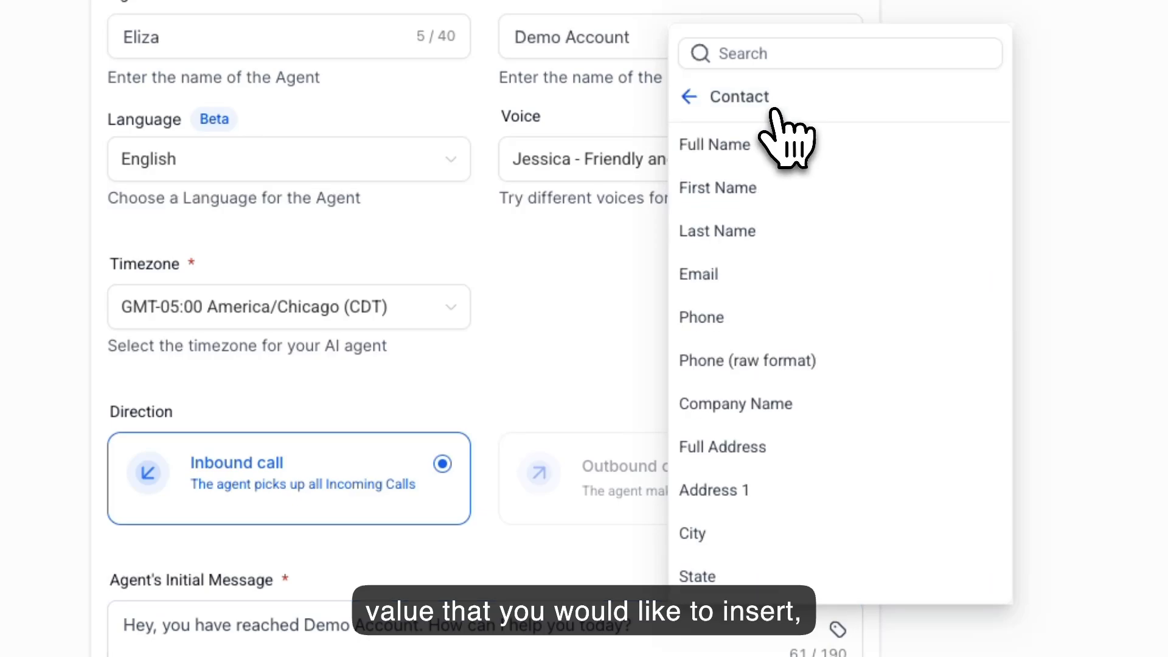
pyautogui.click(740, 188)
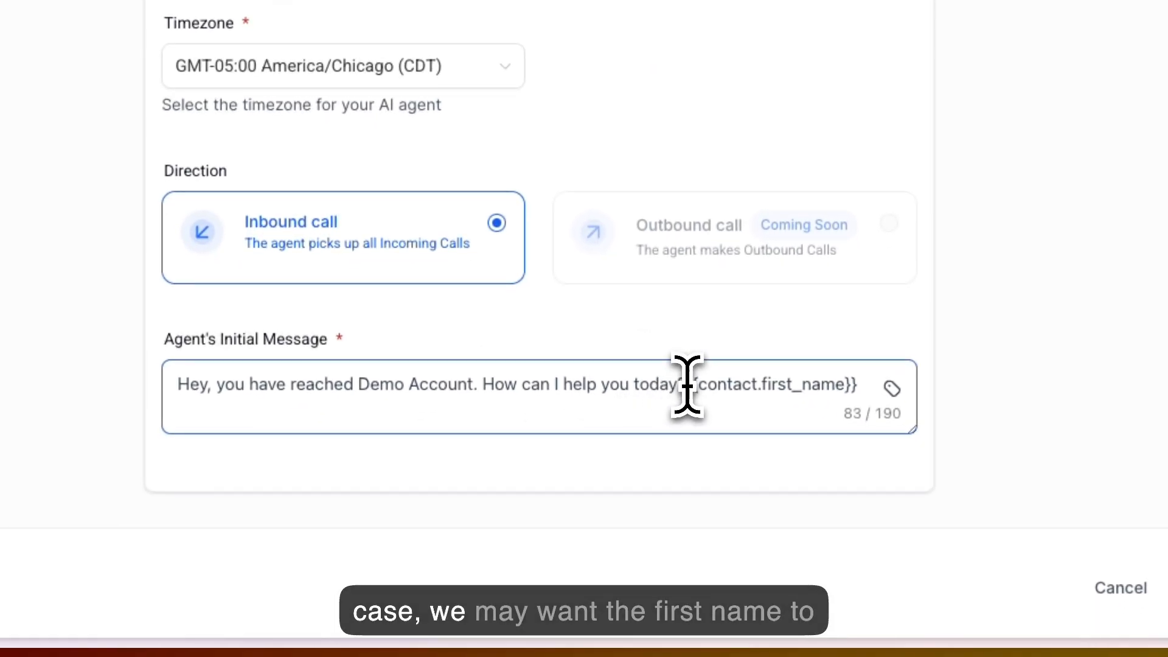
# - Move the {{contact.first_name}} tag right after 'Hey,' so the greeting reads 'Hey, {{contact.first_name}} you have reached Demo Account.'
pyautogui.moveTo(687, 385); pyautogui.dragTo(868, 383)
pyautogui.hotkey('ctrl', 'c')
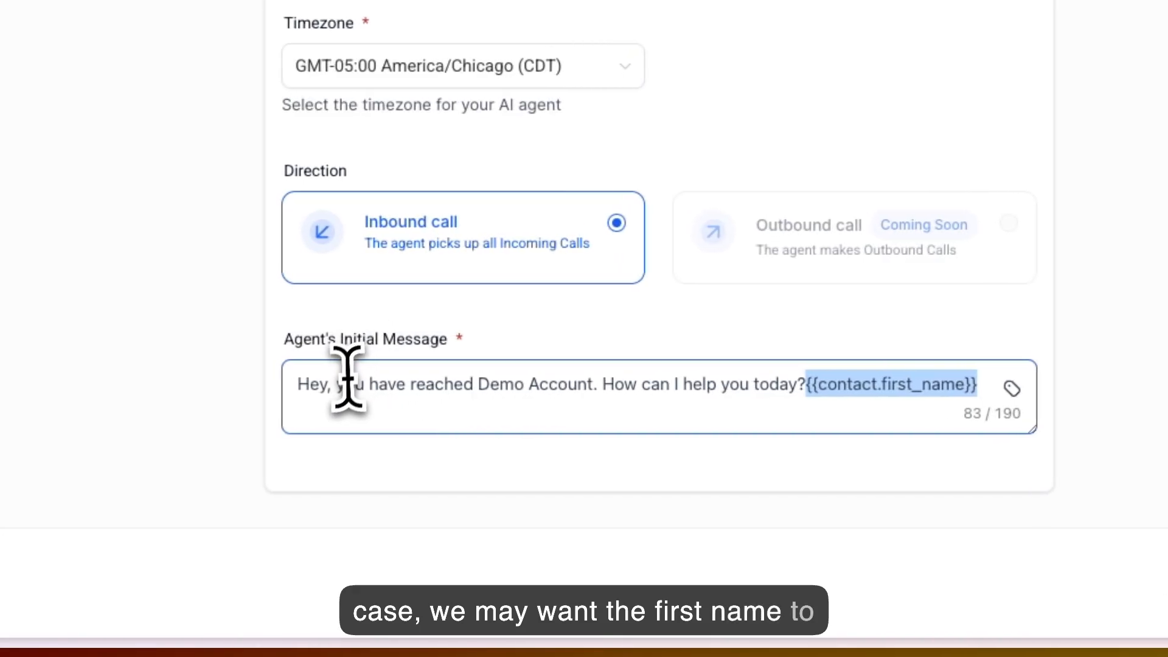
pyautogui.click(217, 385)
pyautogui.doubleClick(350, 385)
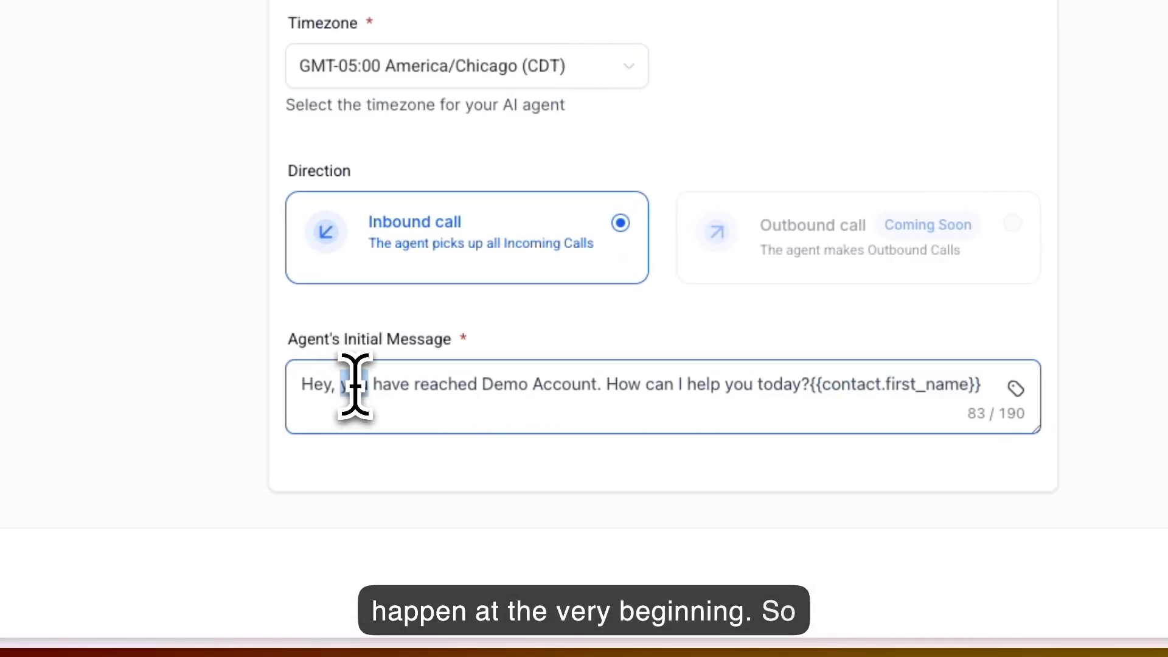
pyautogui.hotkey('ctrl', 'v')
pyautogui.moveTo(500, 414); pyautogui.dragTo(300, 409)
pyautogui.press('BackSpace')
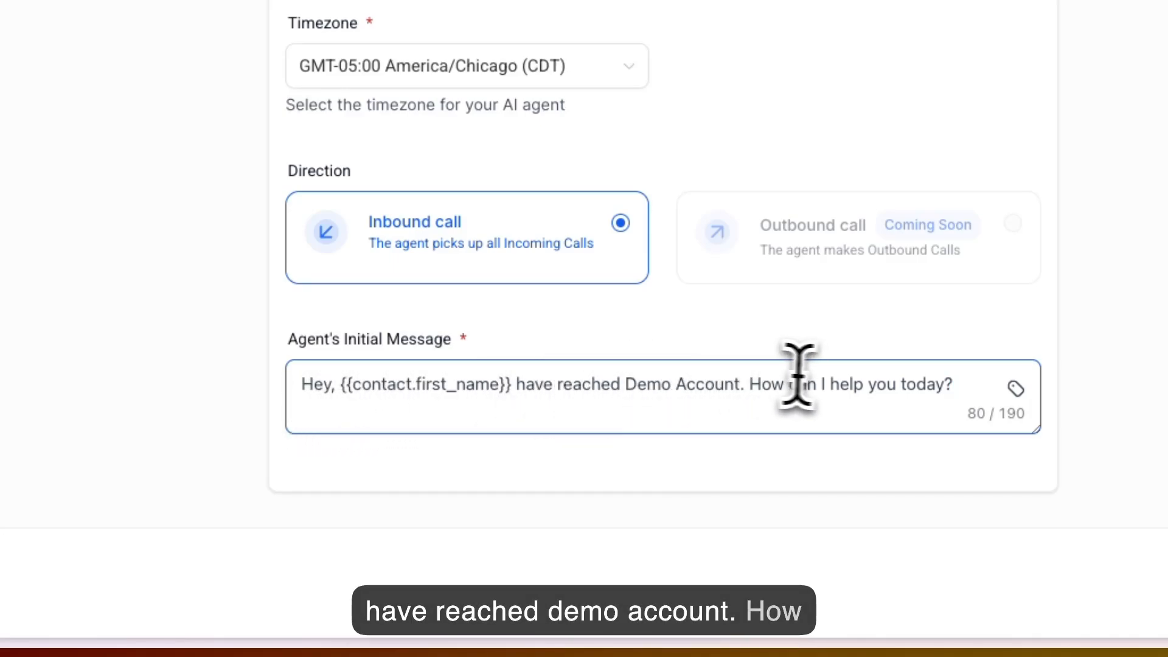
pyautogui.click(326, 385)
pyautogui.write('you')
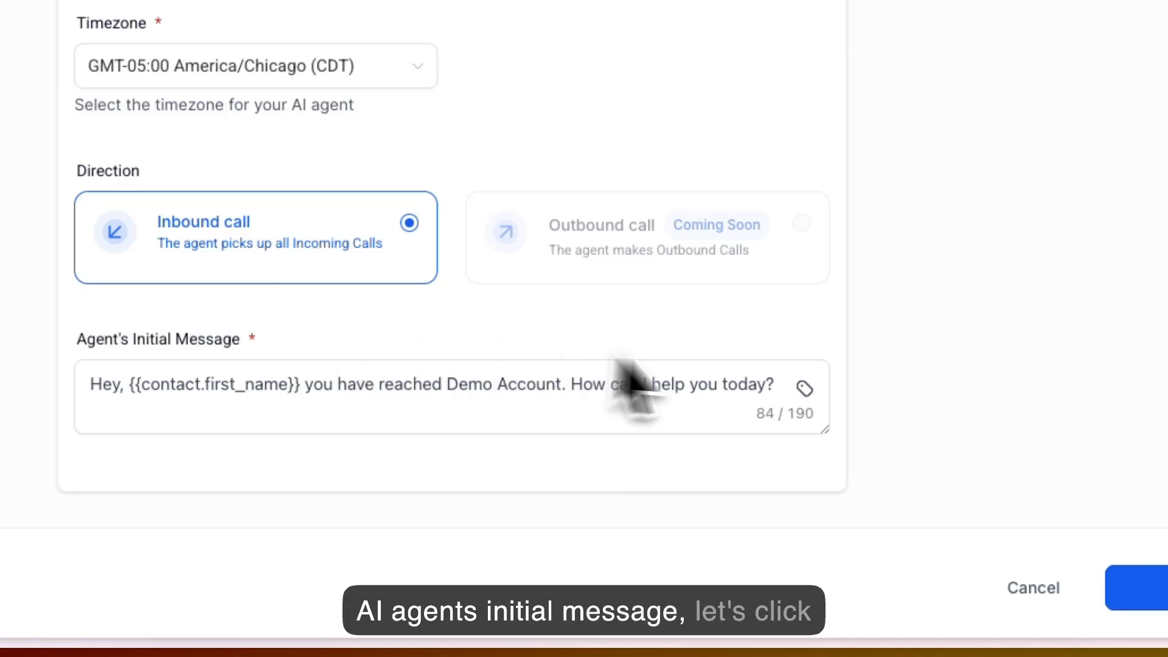
# - Continue to Agent Goals and choose to collect the contact's Name, Email and Contact's Issue
pyautogui.click(871, 587)
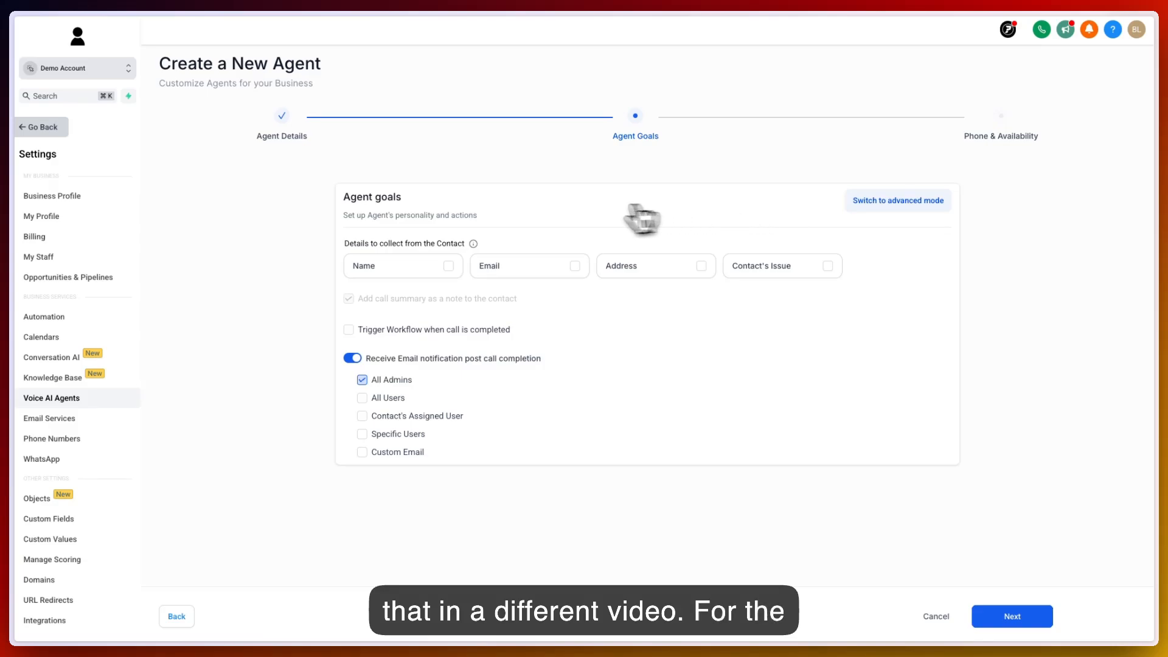
pyautogui.click(448, 267)
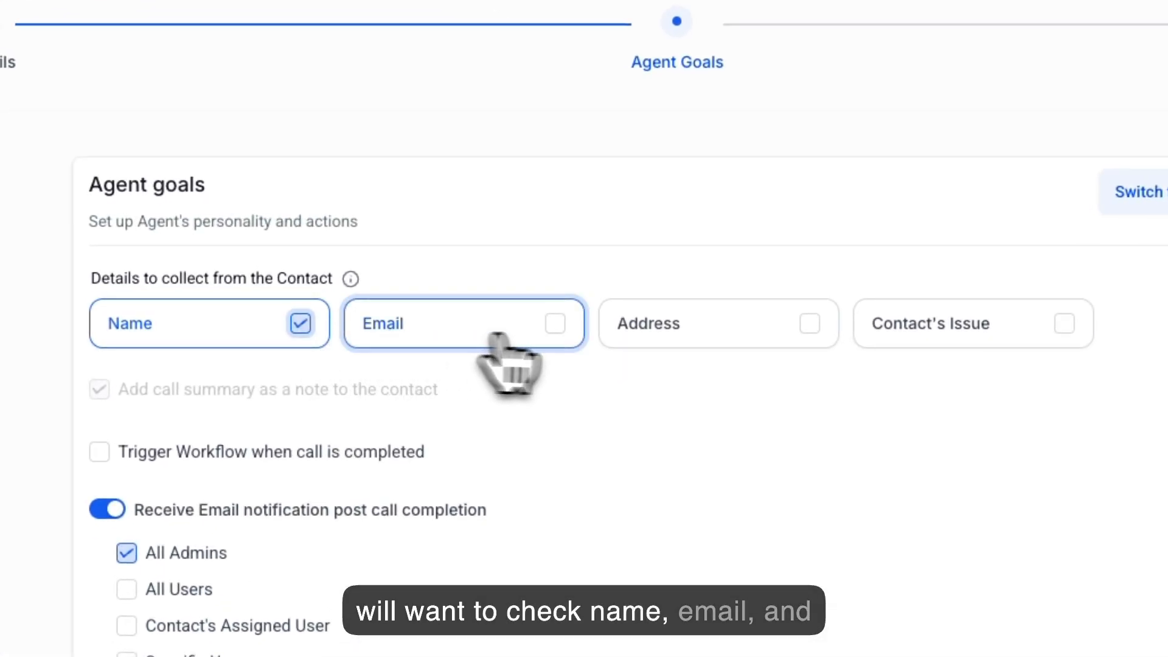
pyautogui.click(555, 332)
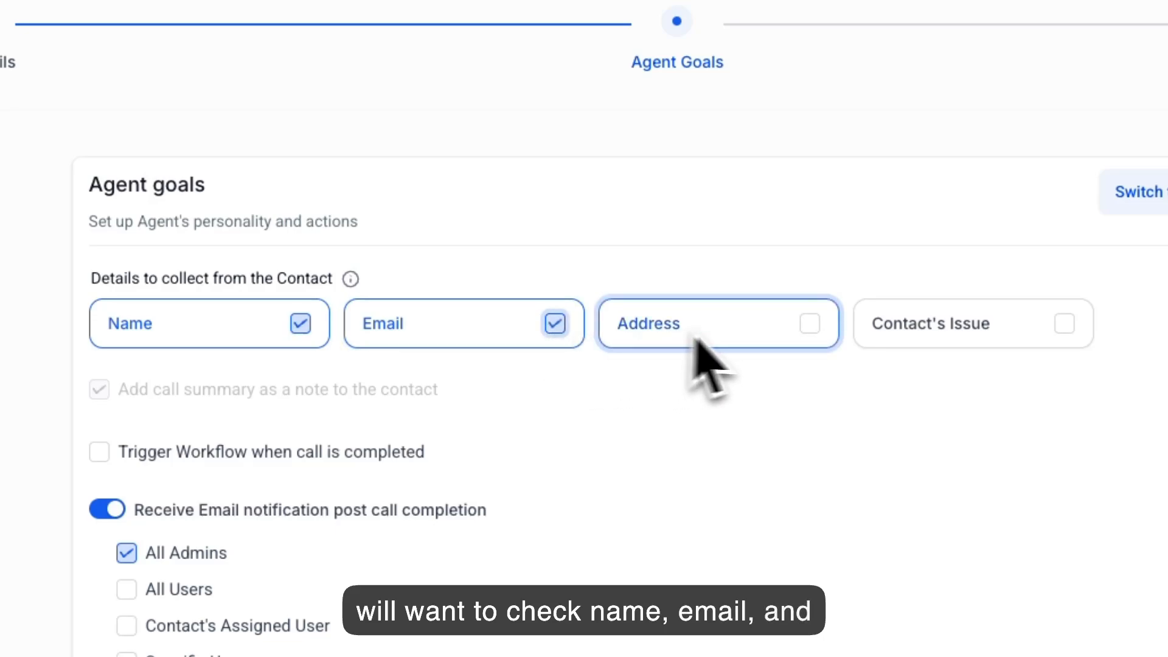
pyautogui.click(706, 368)
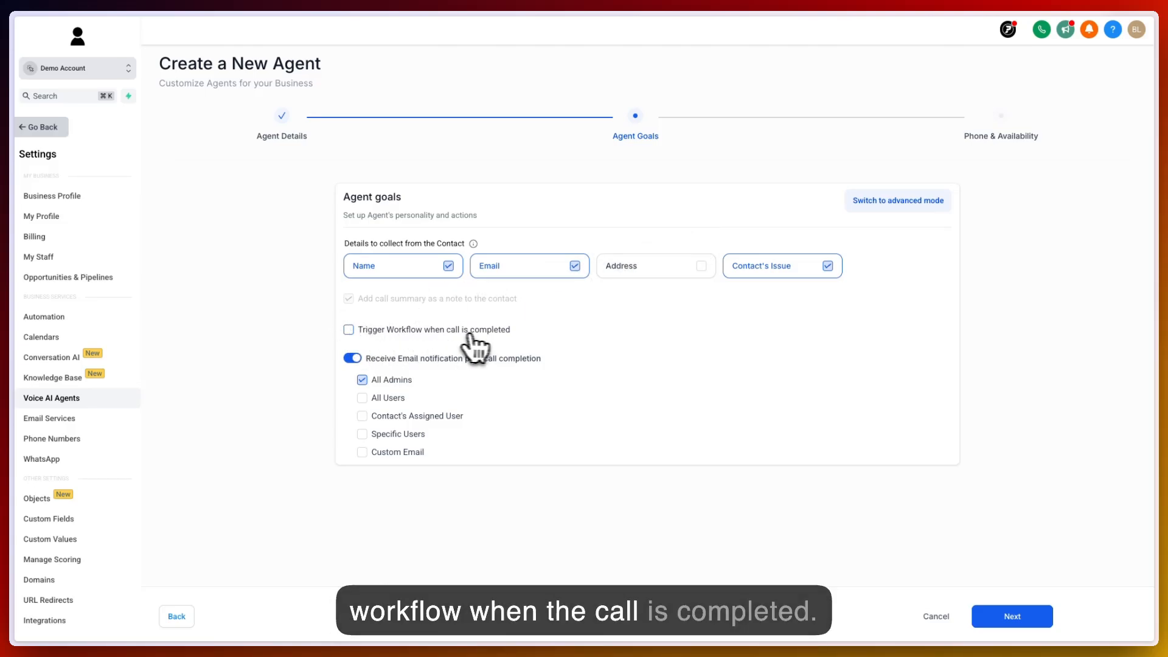
pyautogui.click(374, 331)
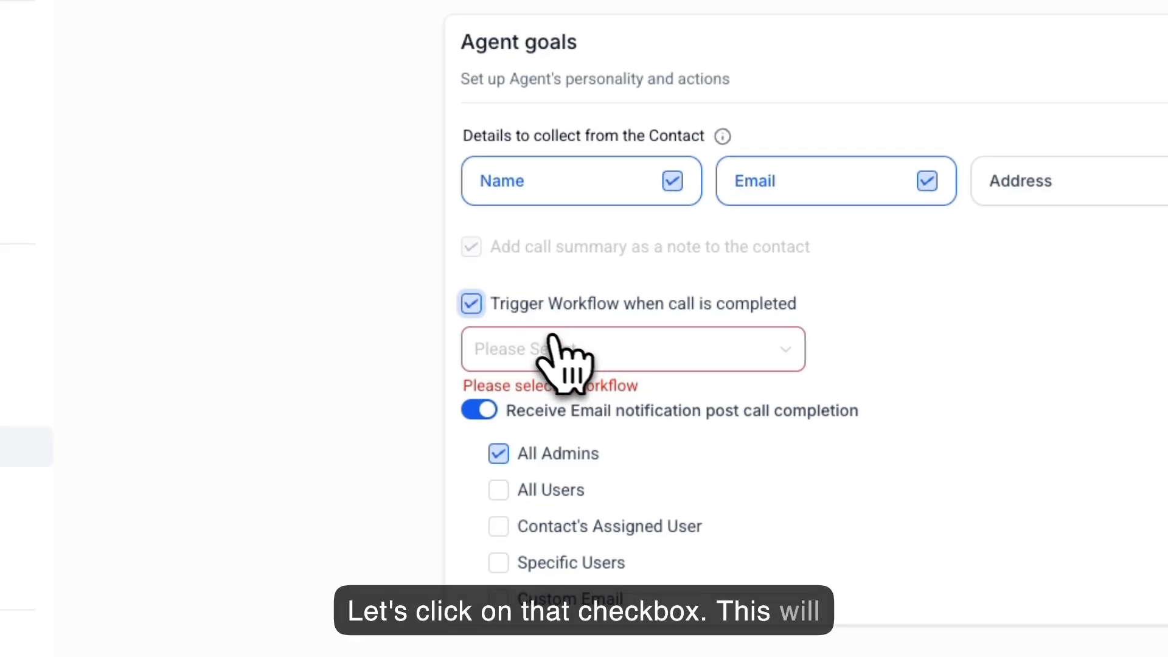
pyautogui.click(666, 347)
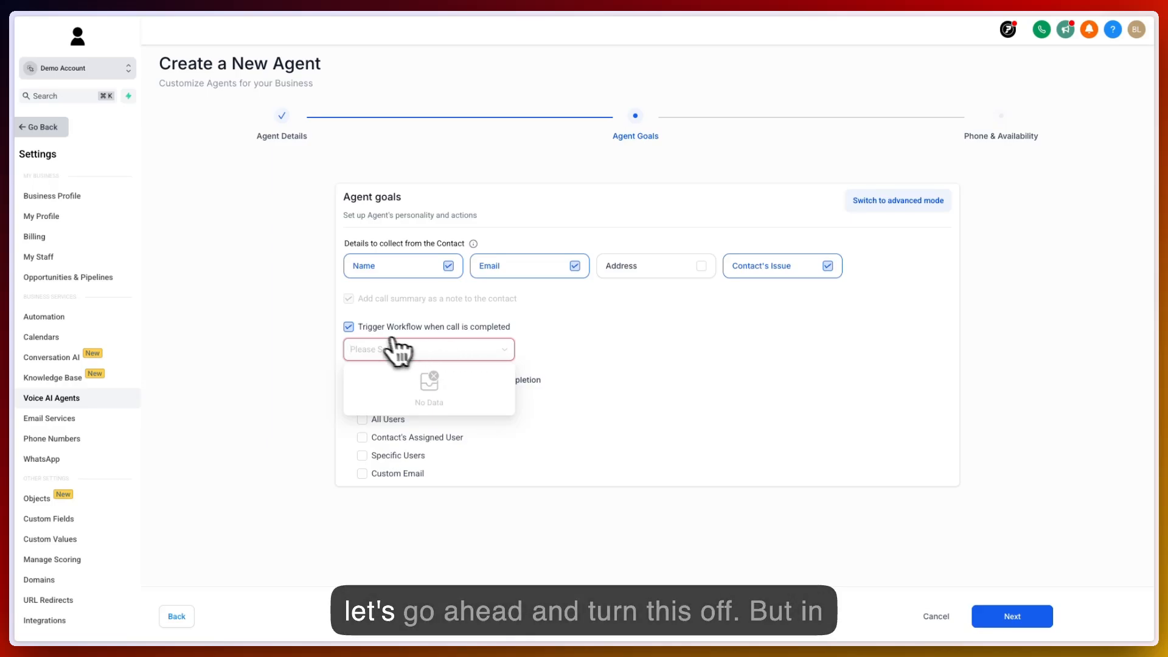
pyautogui.click(350, 328)
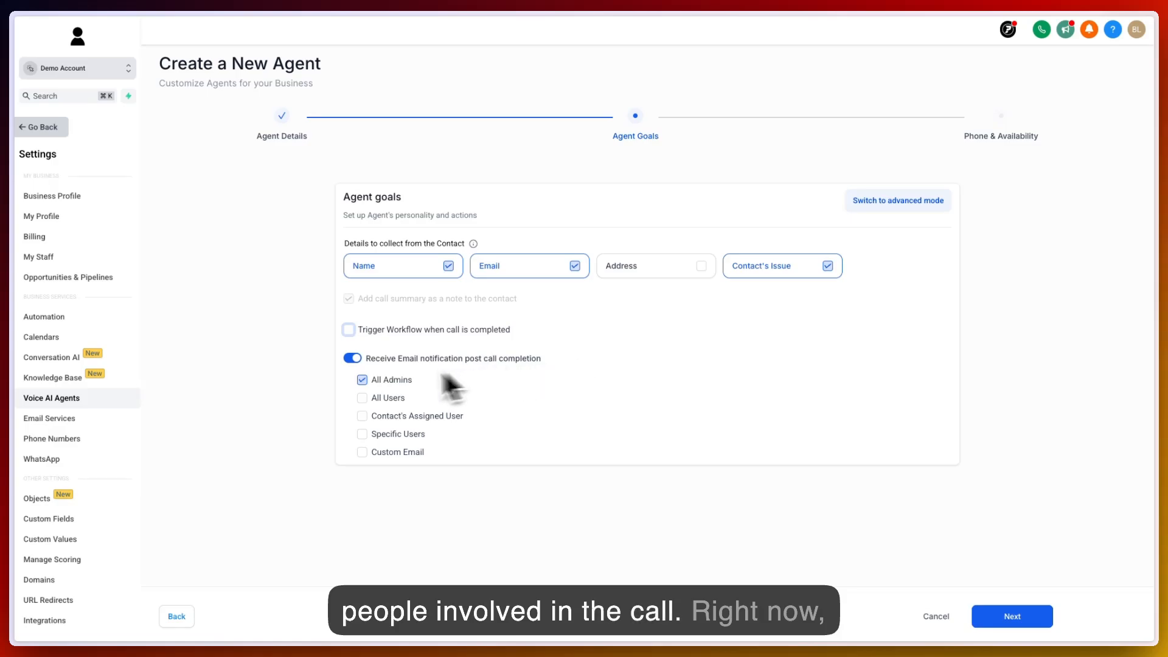
# - Add Specific Users to the post-call email notification recipients and select the account's user
pyautogui.click(363, 398)
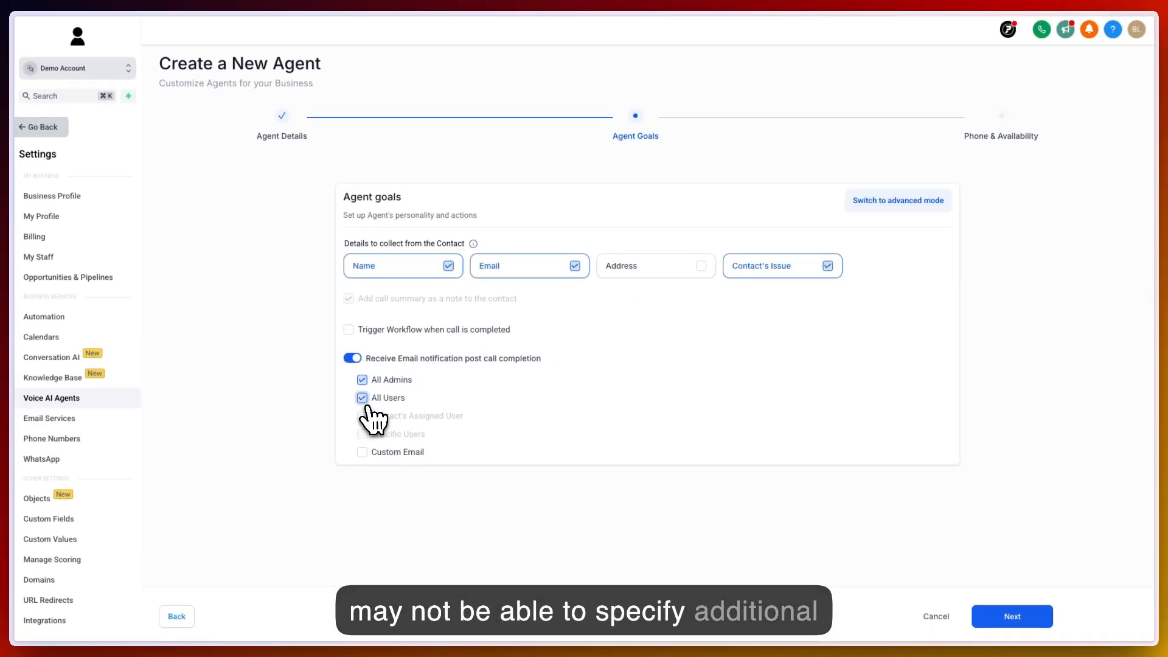
pyautogui.click(362, 397)
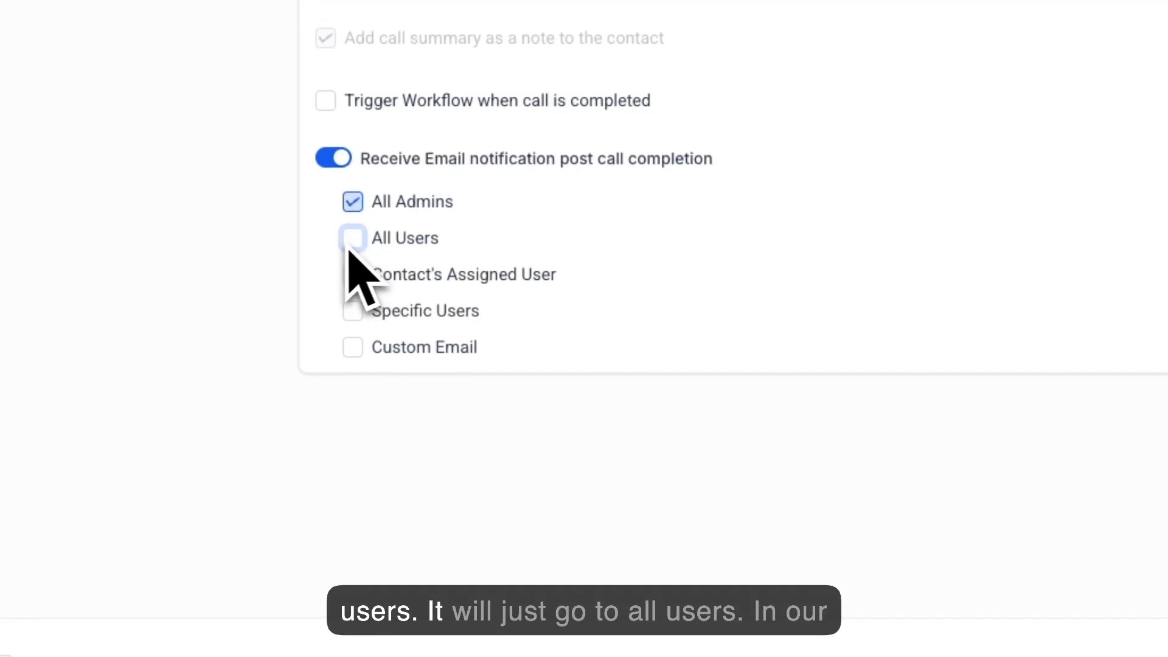
pyautogui.click(353, 311)
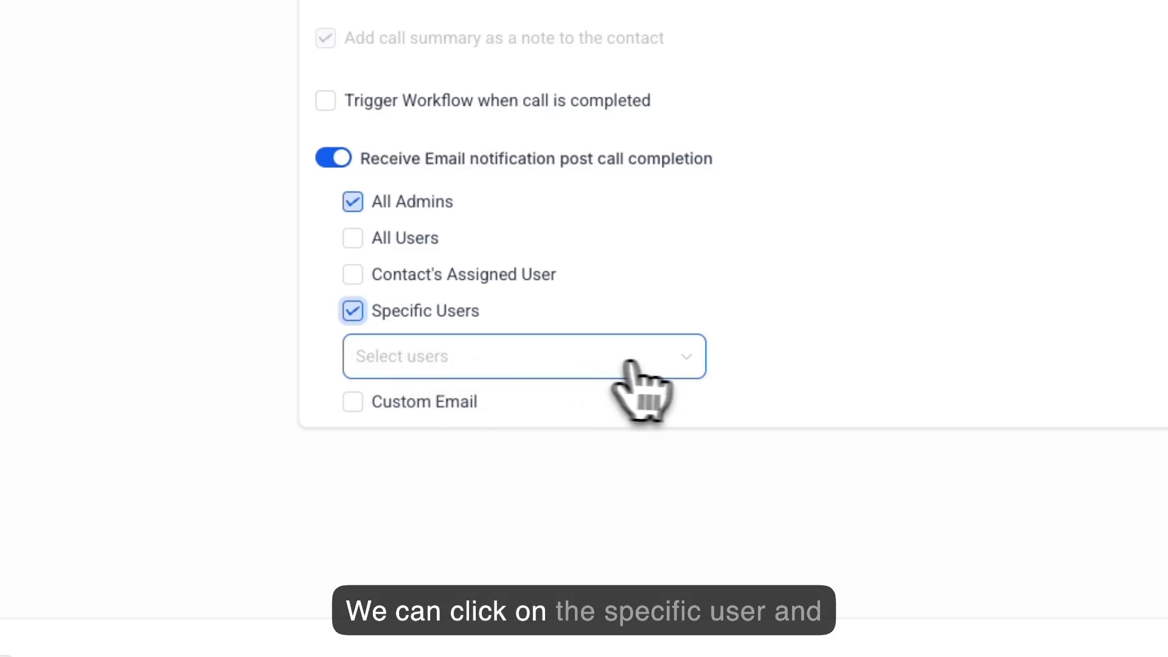
pyautogui.click(670, 363)
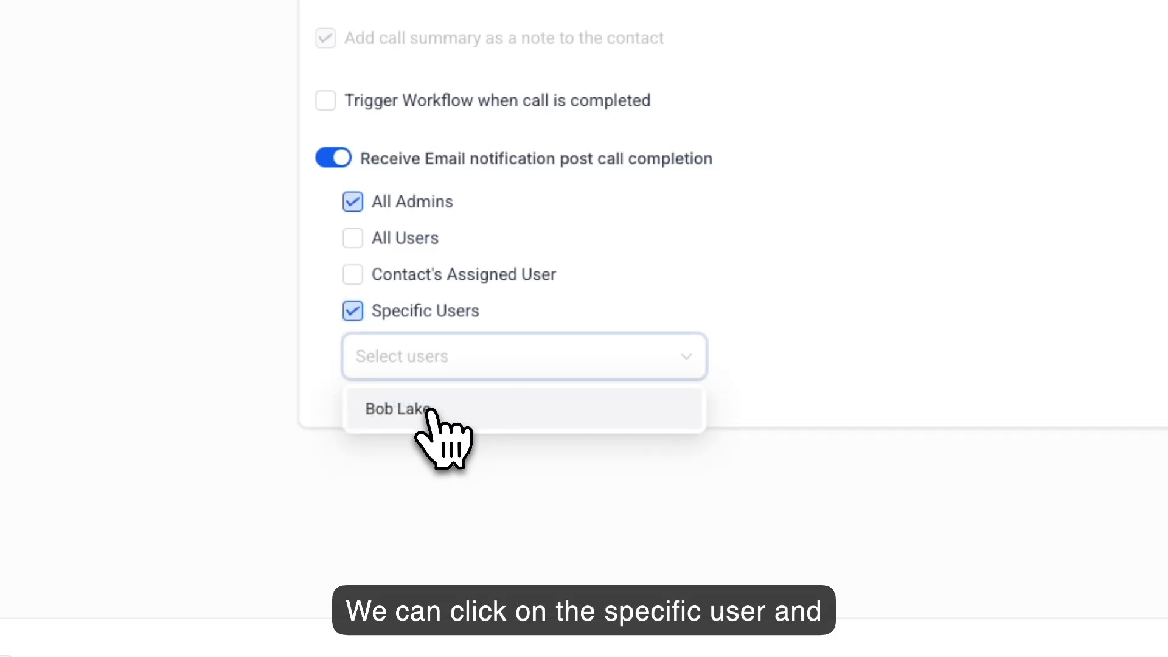
pyautogui.click(424, 415)
pyautogui.click(331, 386)
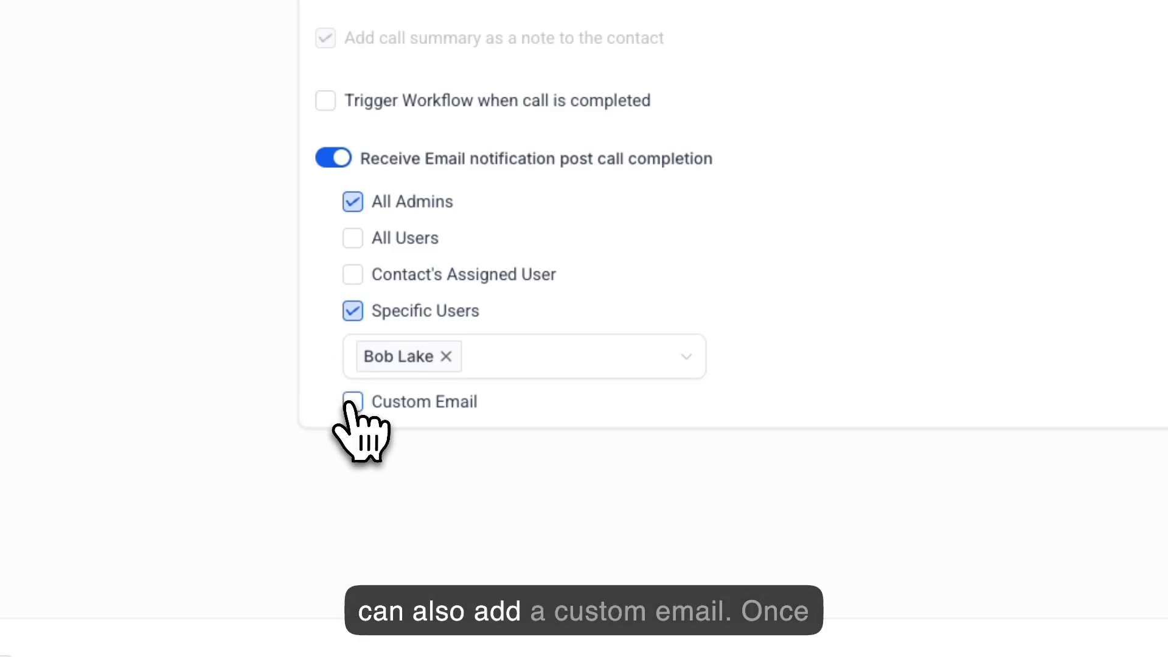
# - Proceed to the Phone & Availability step
pyautogui.click(352, 403)
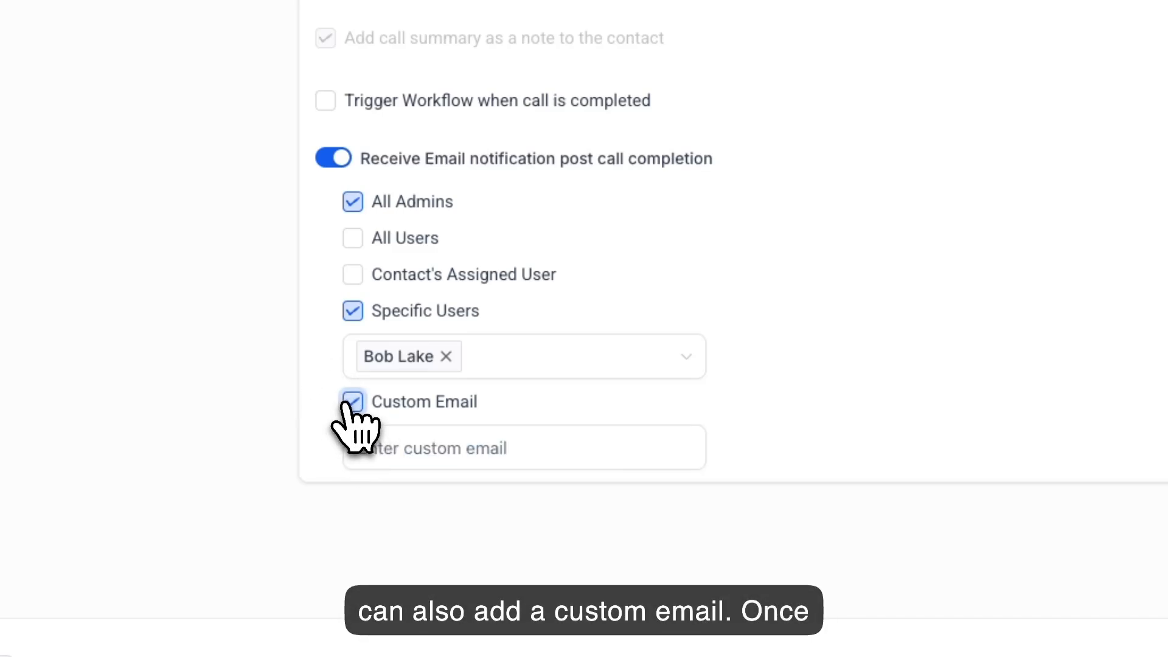
pyautogui.click(351, 405)
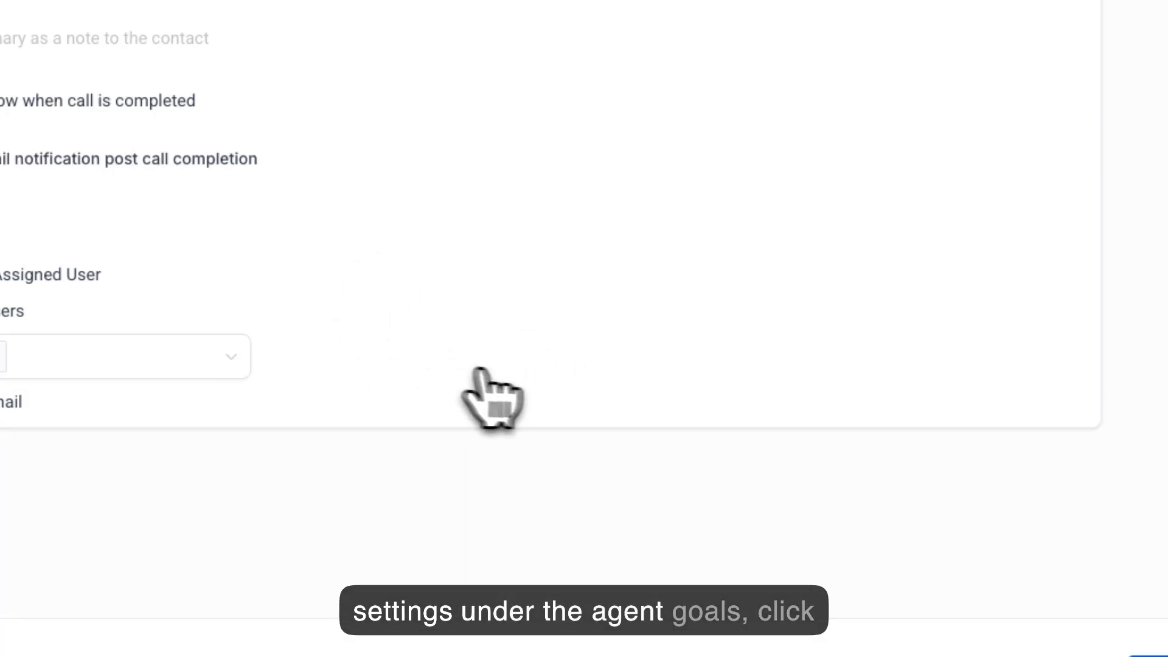
pyautogui.click(929, 608)
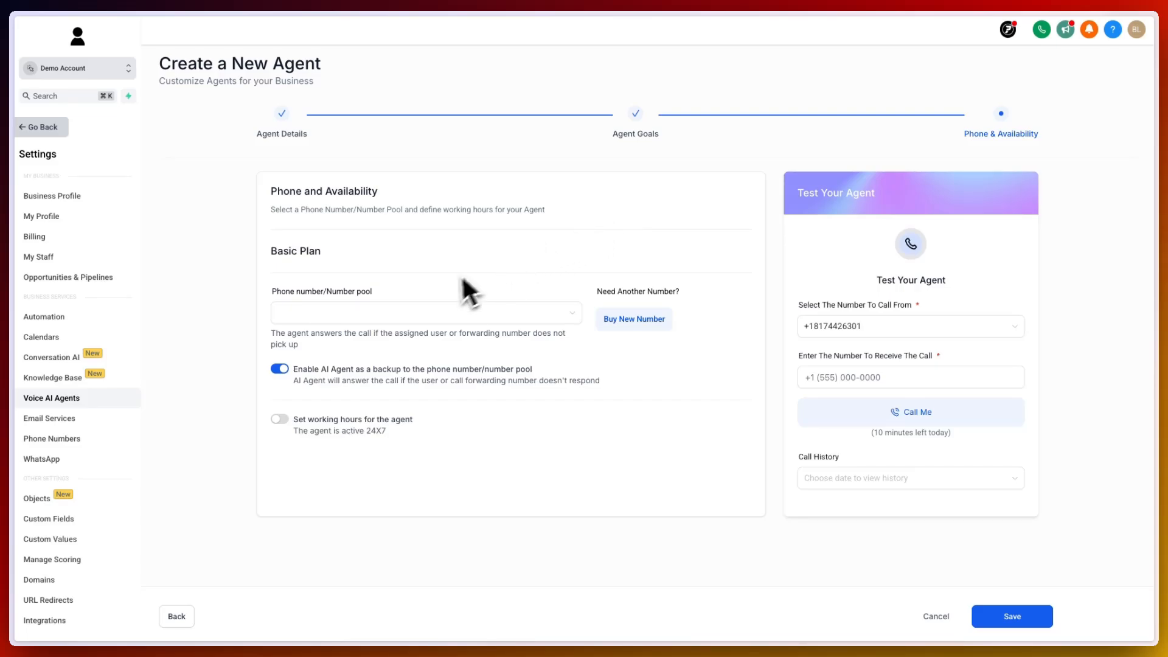
# - Assign the account's phone number to the agent and turn on working hours for the agent
pyautogui.click(415, 313)
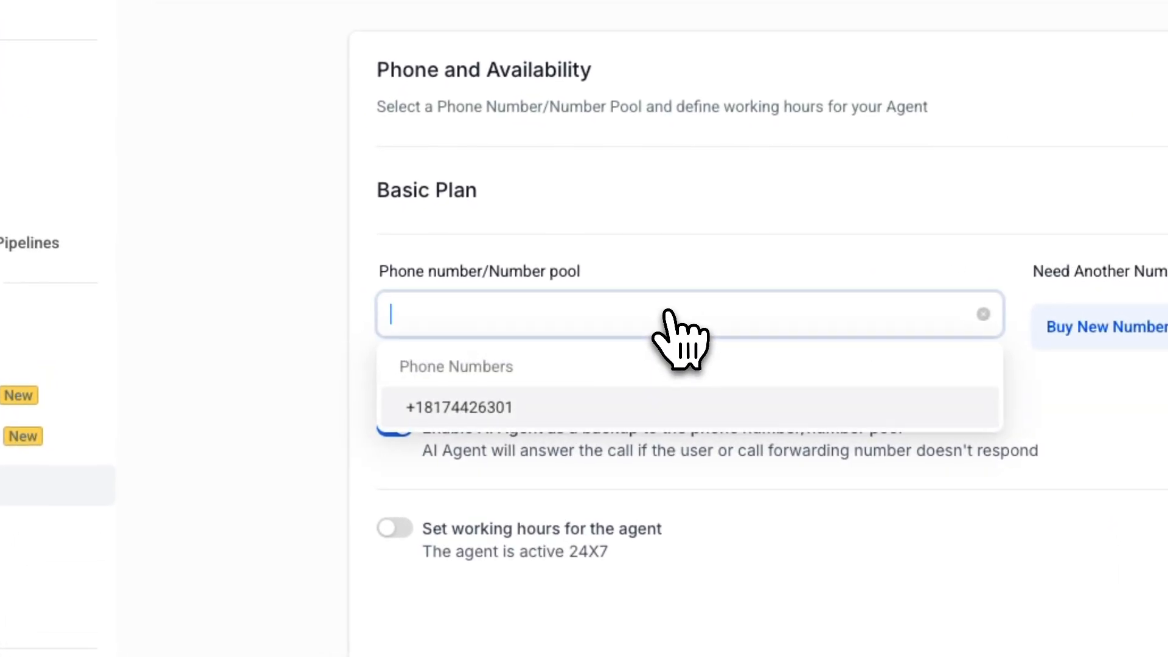
pyautogui.click(500, 407)
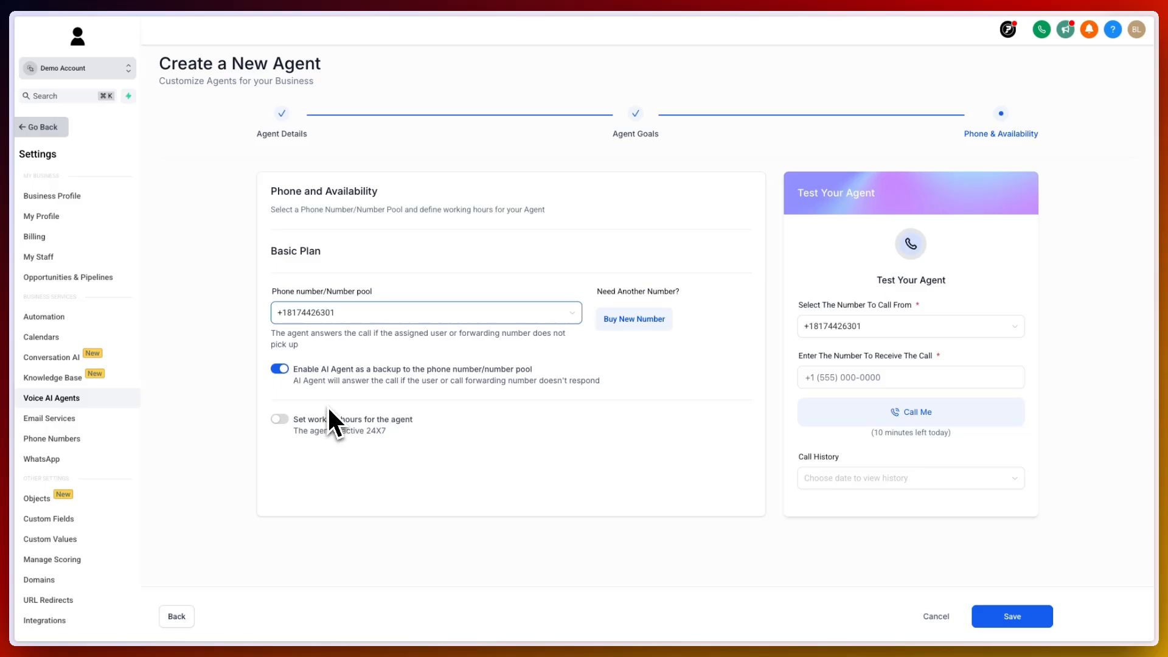
pyautogui.click(281, 418)
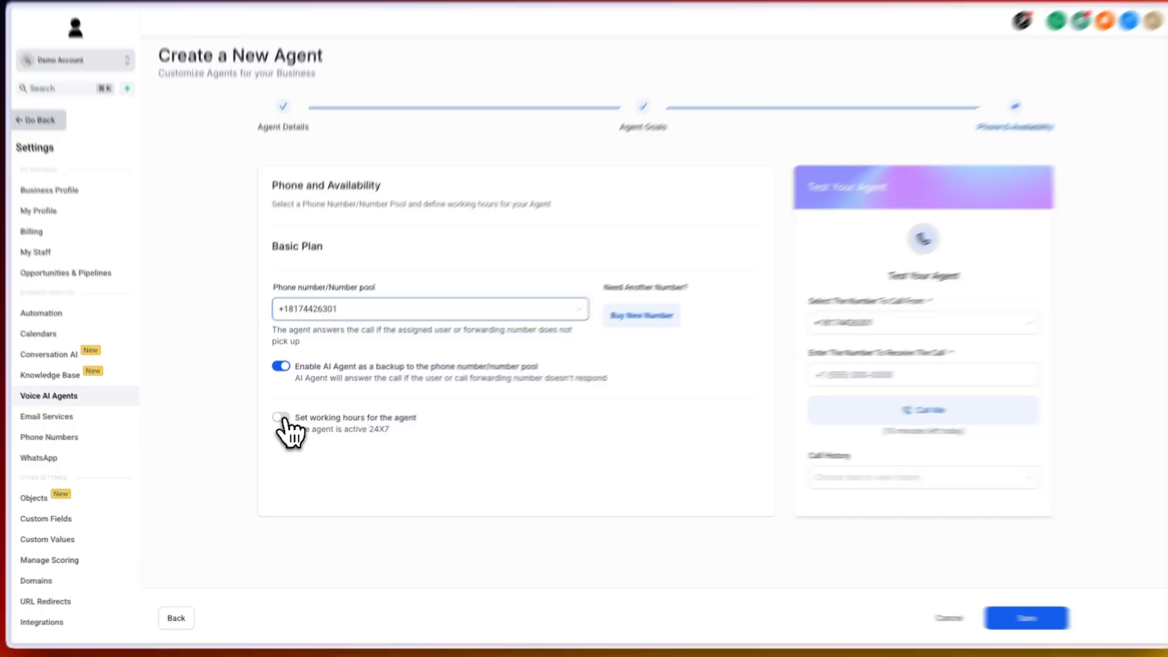
# - Make Monday available from 08:00 AM to 05:00 PM and add a second 06:00 PM to 07:00 PM slot
pyautogui.scroll(-2, 344, 420)
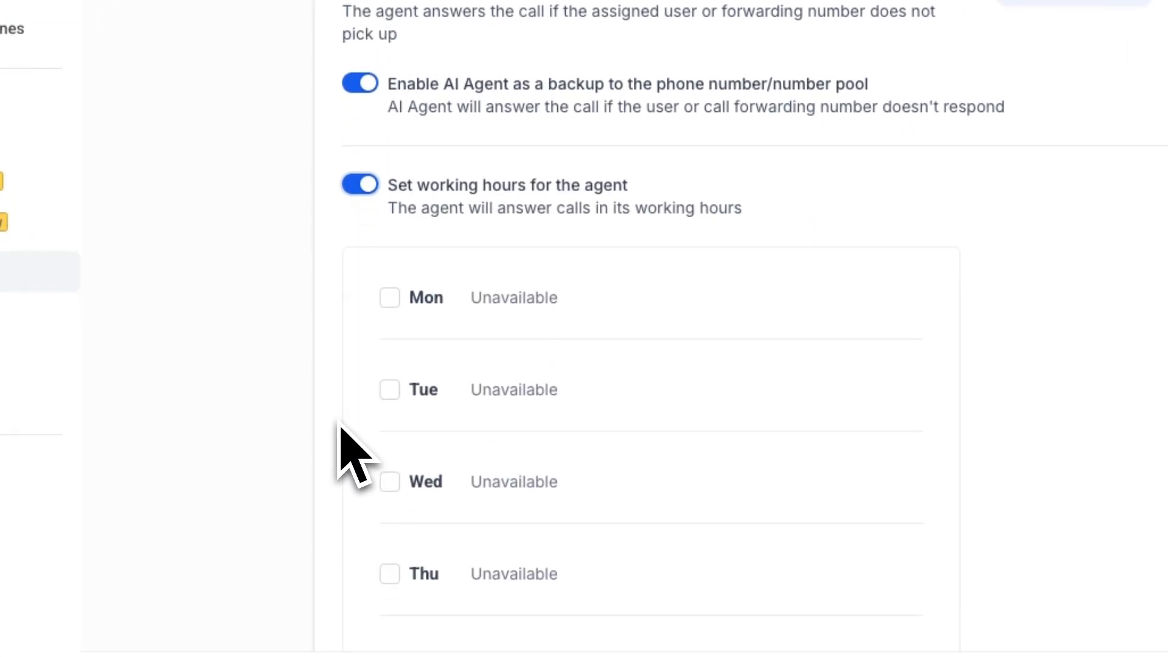
pyautogui.click(390, 298)
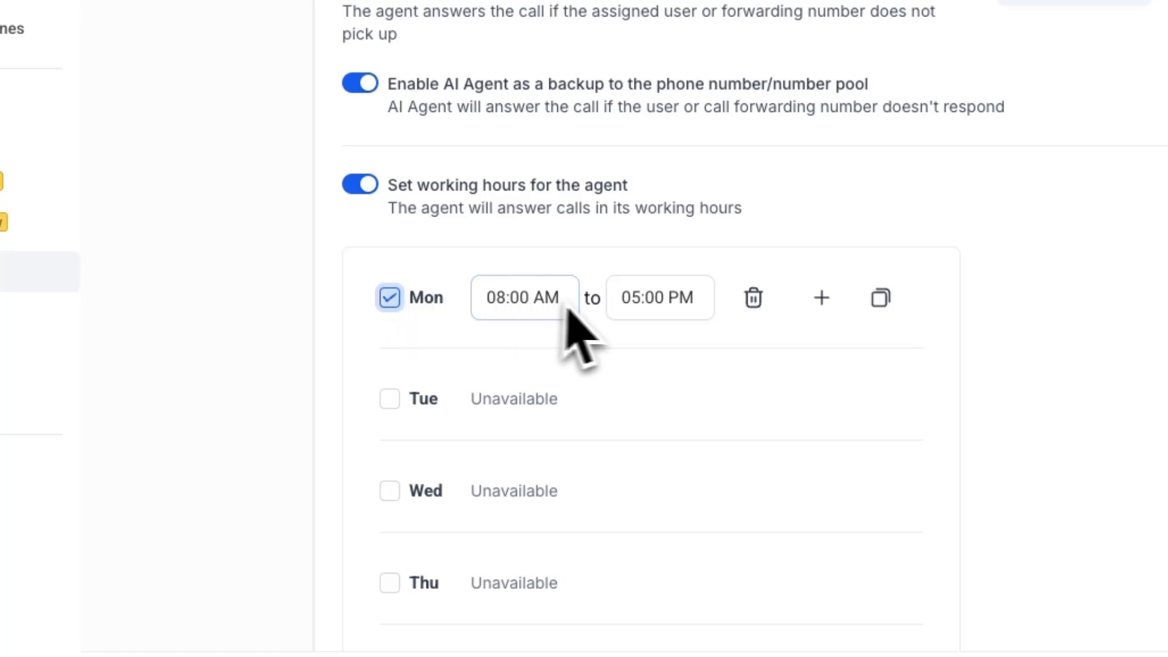
pyautogui.click(528, 298)
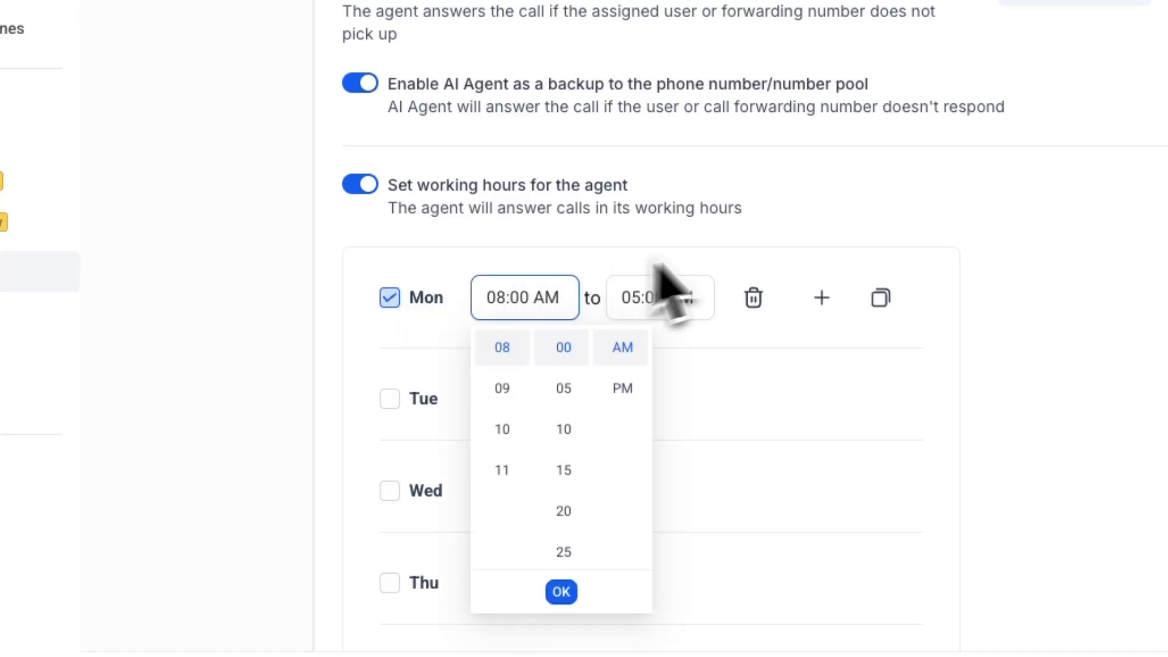
pyautogui.click(822, 298)
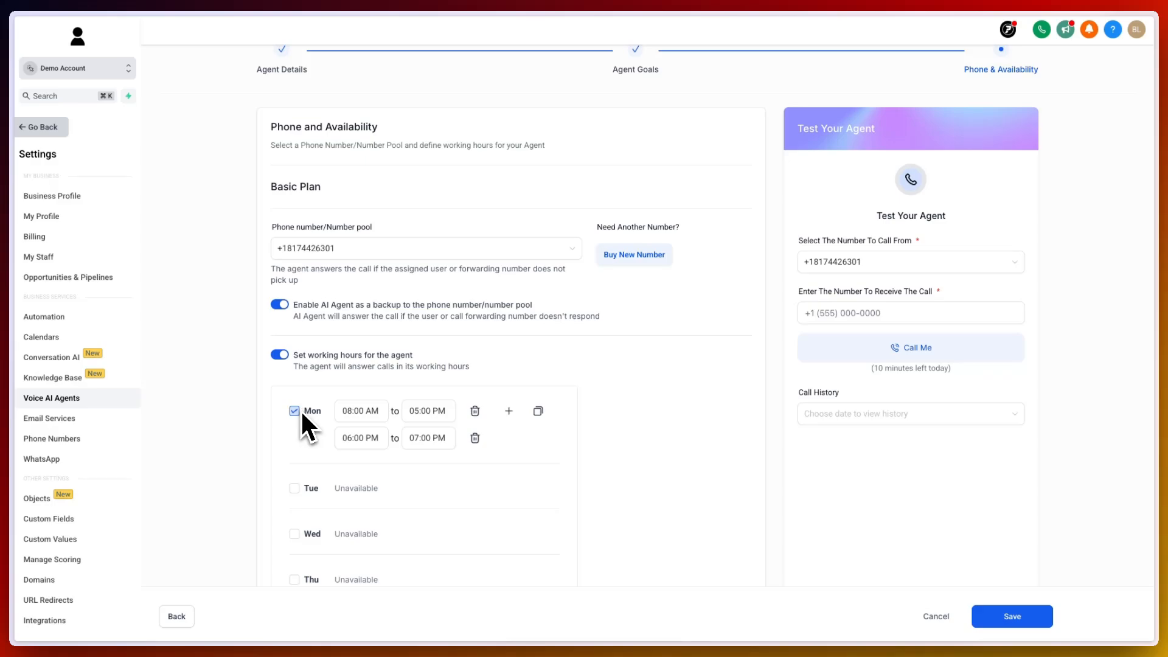
# - Copy Monday's working hours to Wednesday and Friday
pyautogui.click(539, 412)
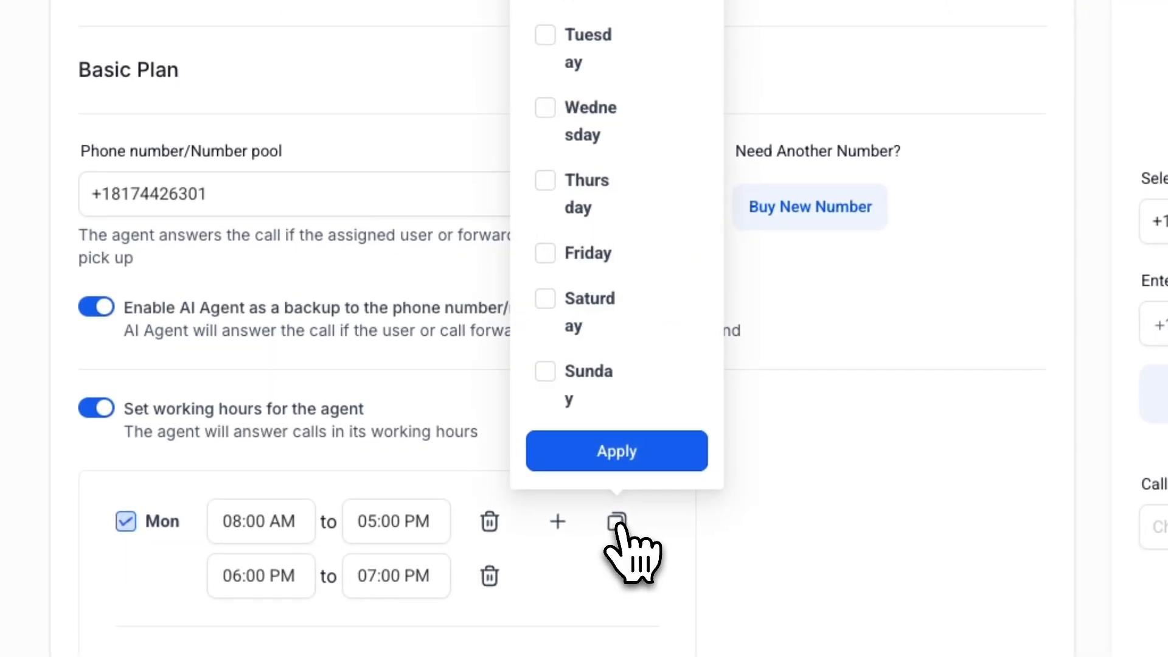
pyautogui.click(557, 111)
pyautogui.click(552, 254)
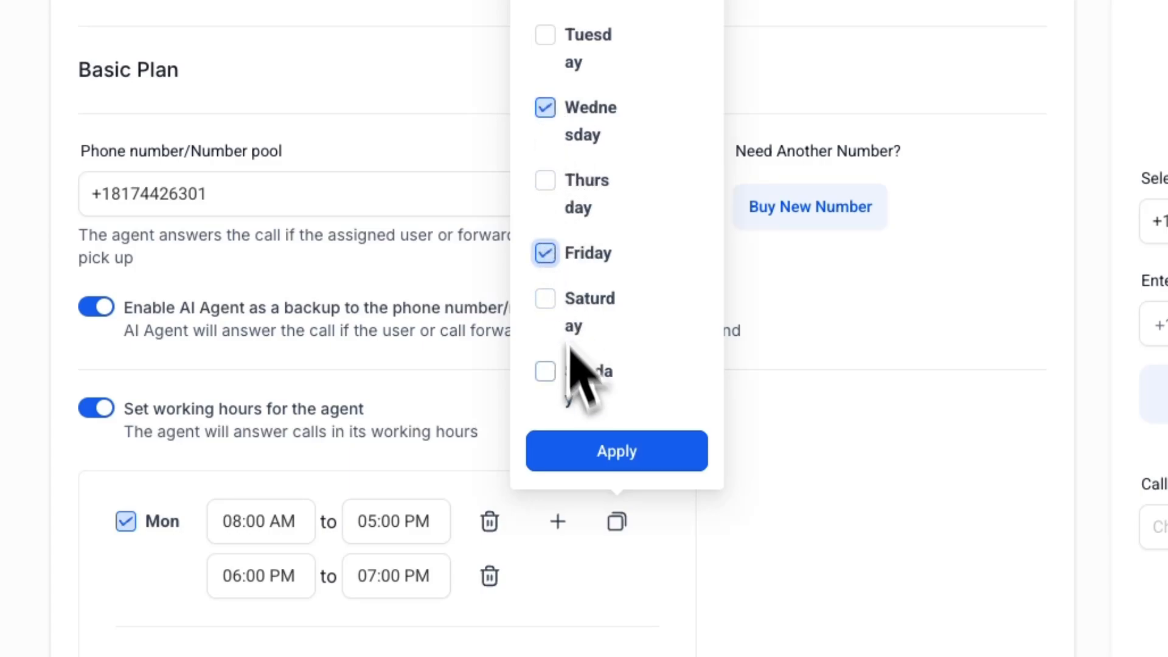
pyautogui.click(621, 451)
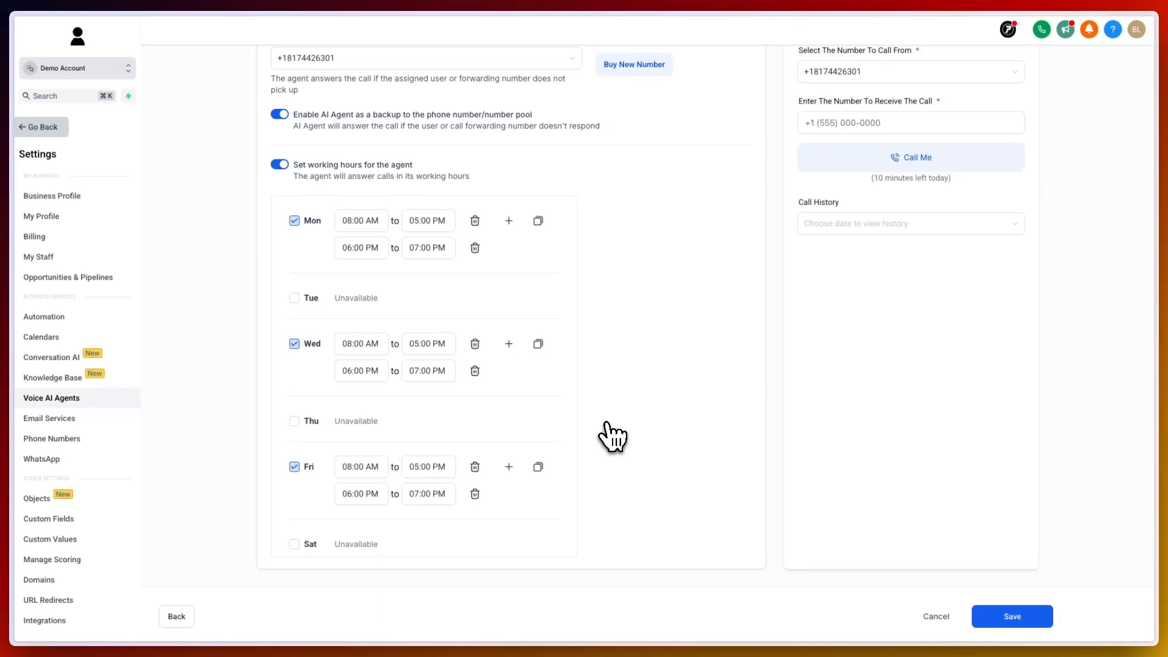
pyautogui.scroll(1, 616, 436)
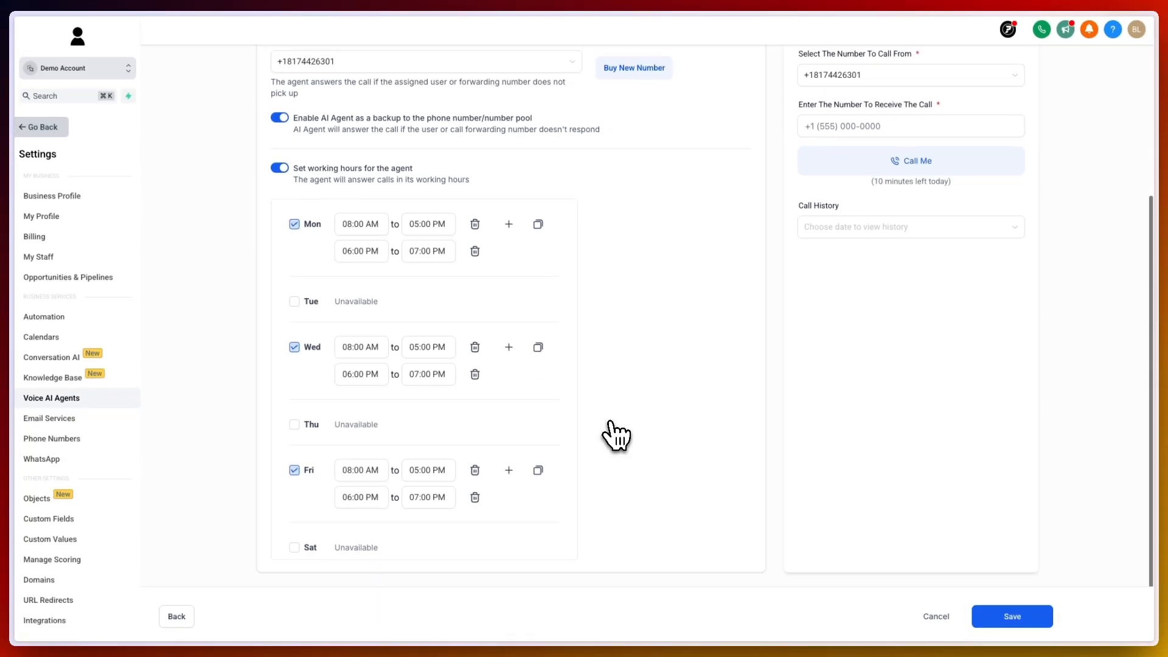
pyautogui.scroll(3, 616, 435)
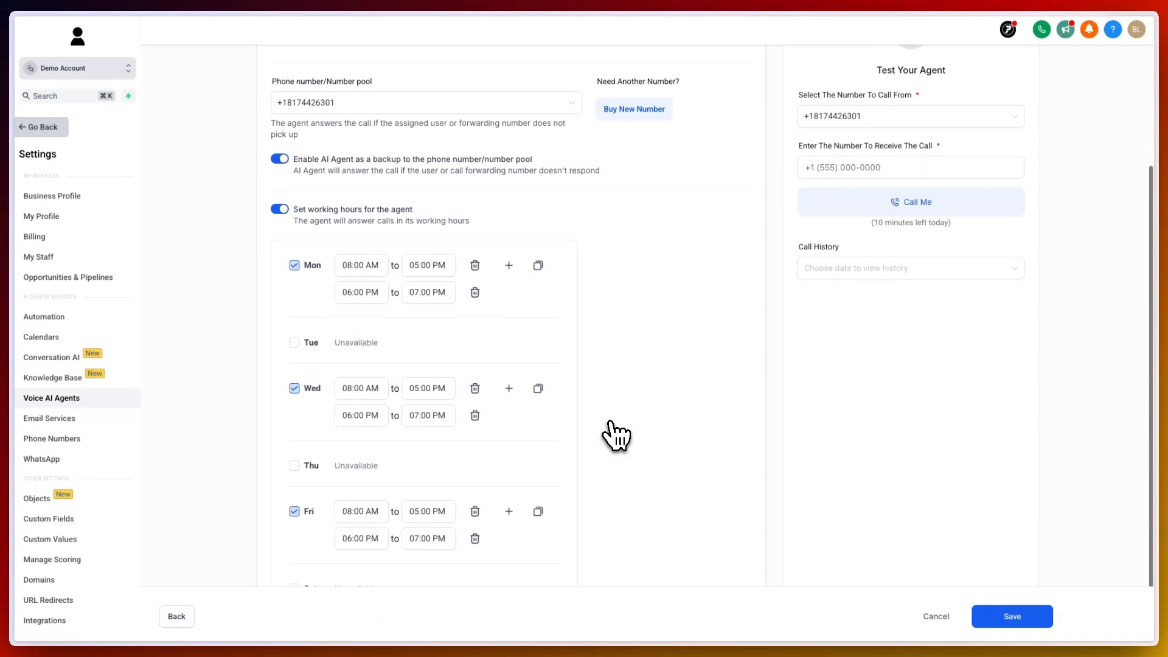
pyautogui.scroll(1, 615, 435)
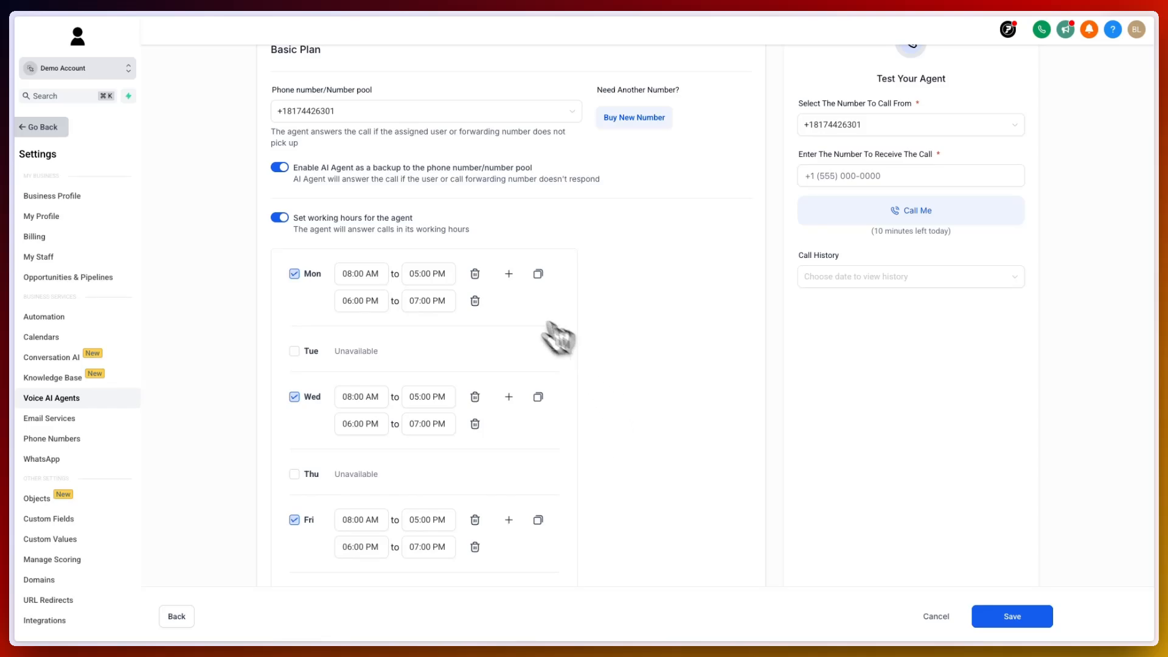
pyautogui.scroll(5, 639, 341)
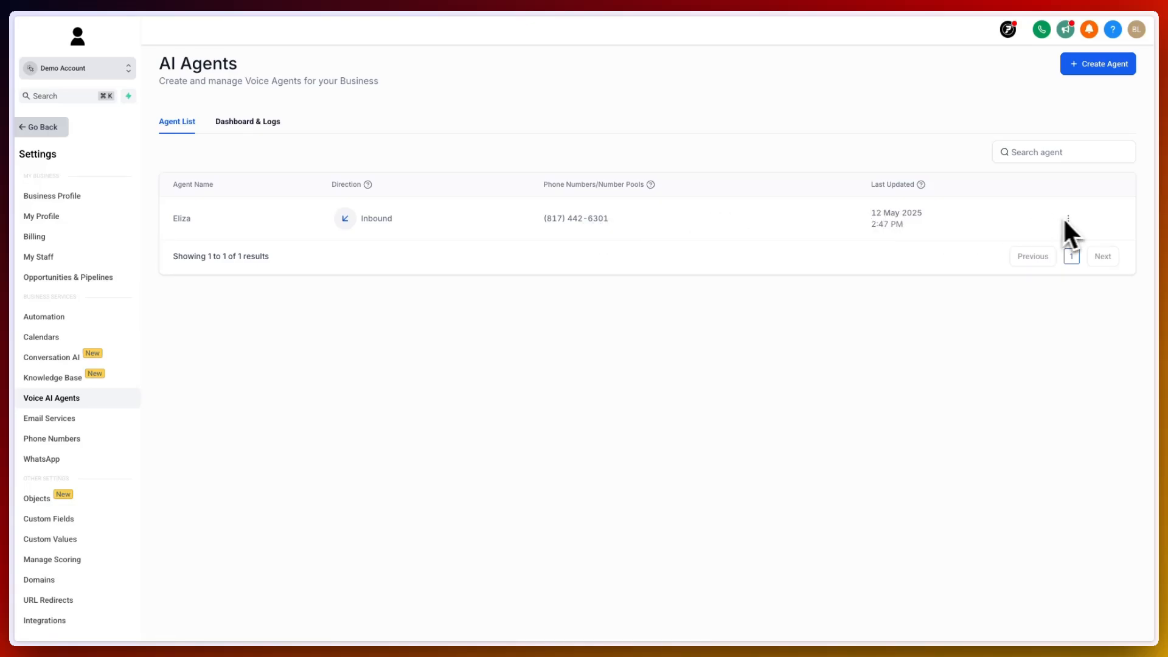
# - Open the agents' Dashboard & Logs and filter it to the Eliza agent
pyautogui.click(1068, 219)
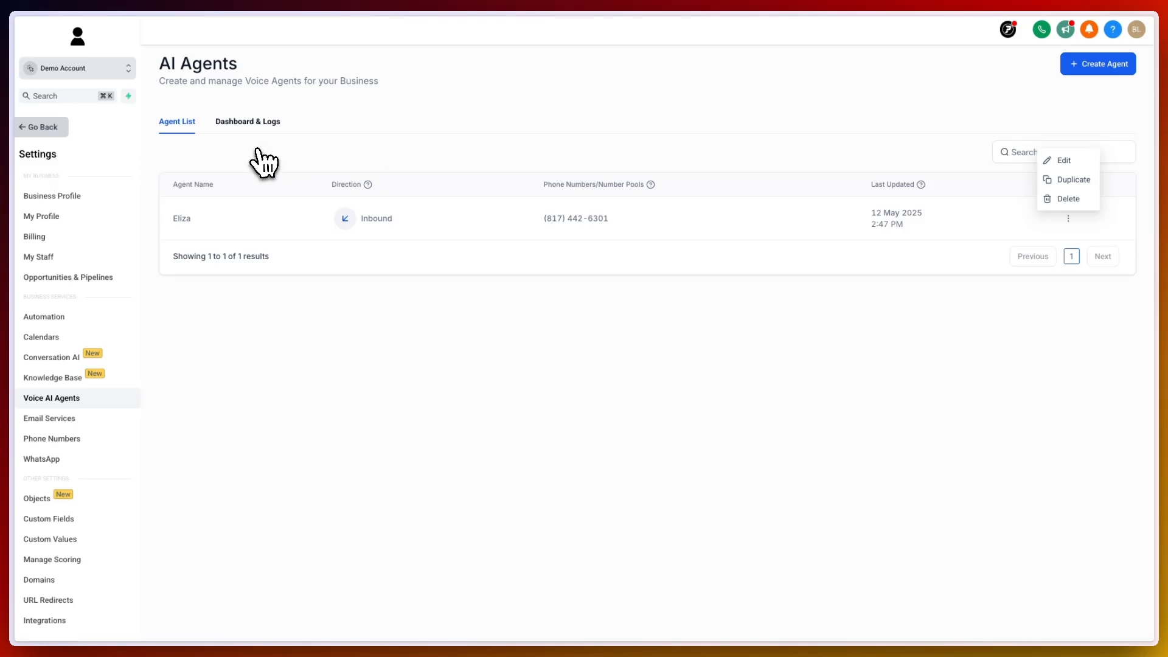
pyautogui.click(247, 122)
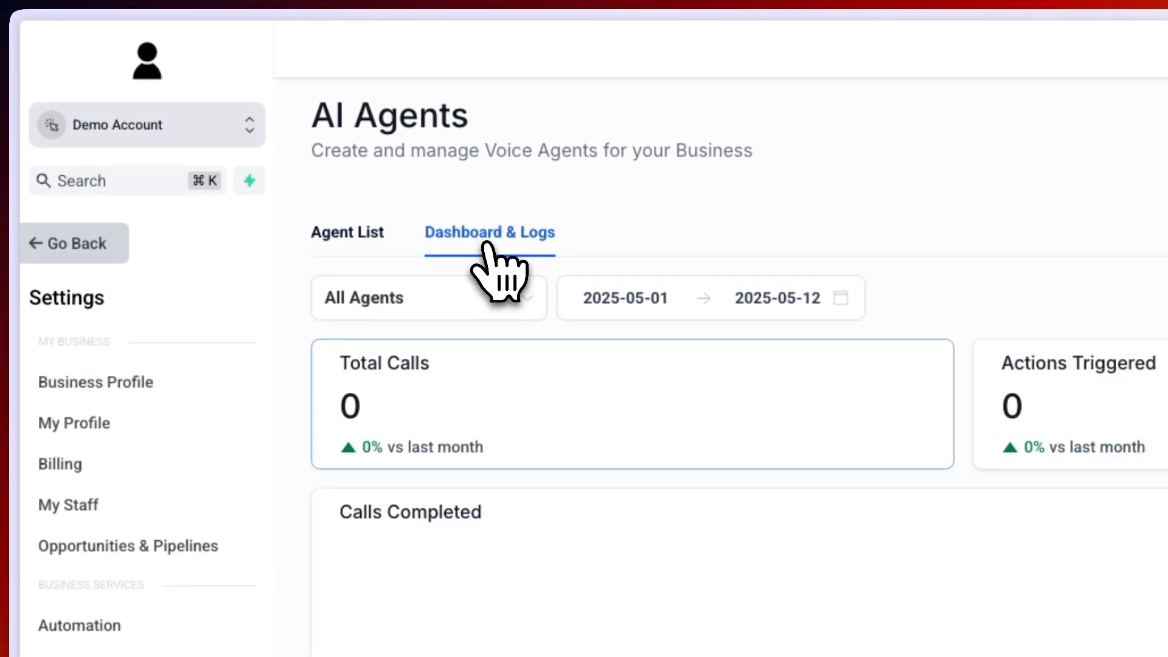
pyautogui.click(353, 311)
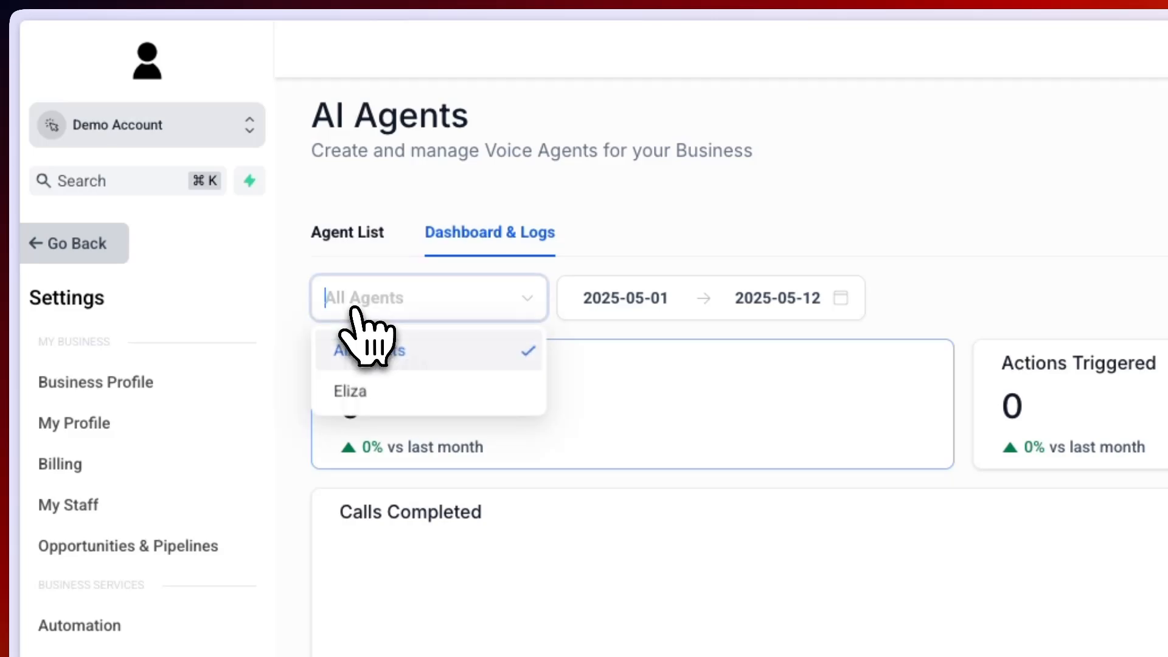
pyautogui.click(405, 390)
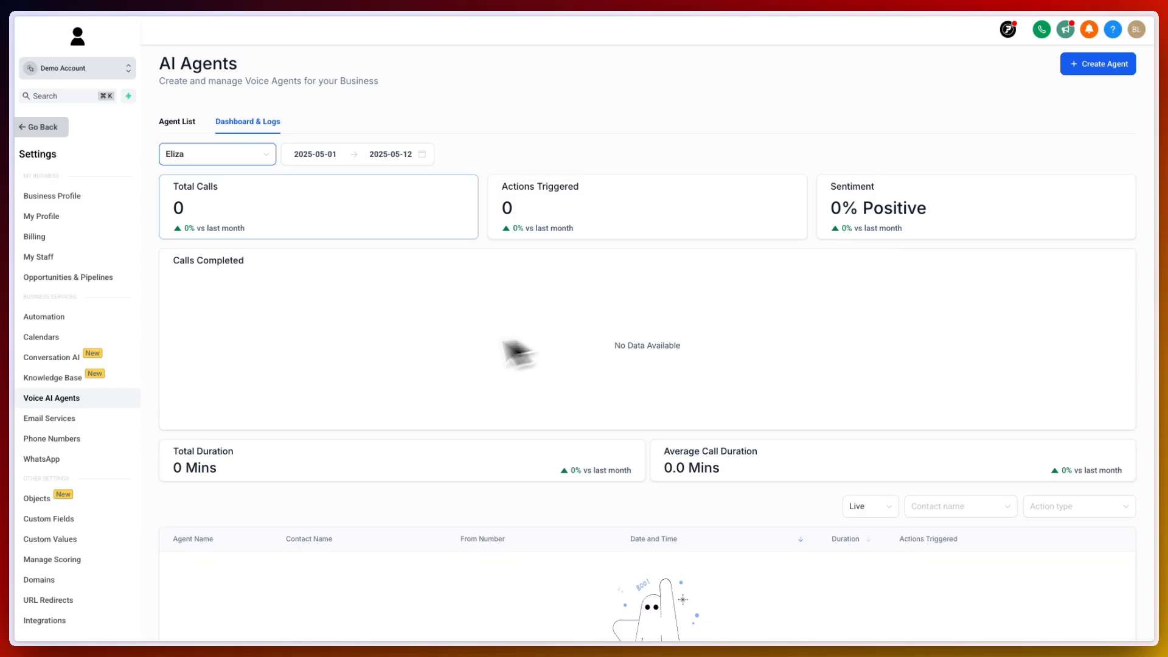
# - Examine Eliza's call logs and reporting date range, then go back out of settings
pyautogui.scroll(-5, 339, 382)
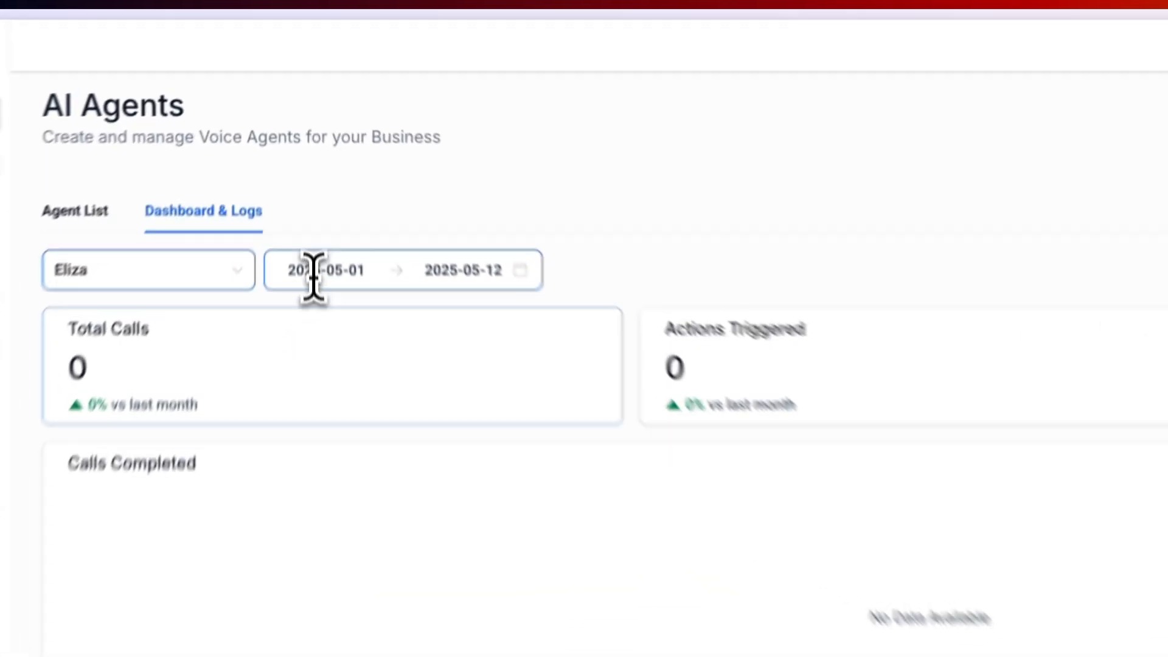
pyautogui.click(313, 279)
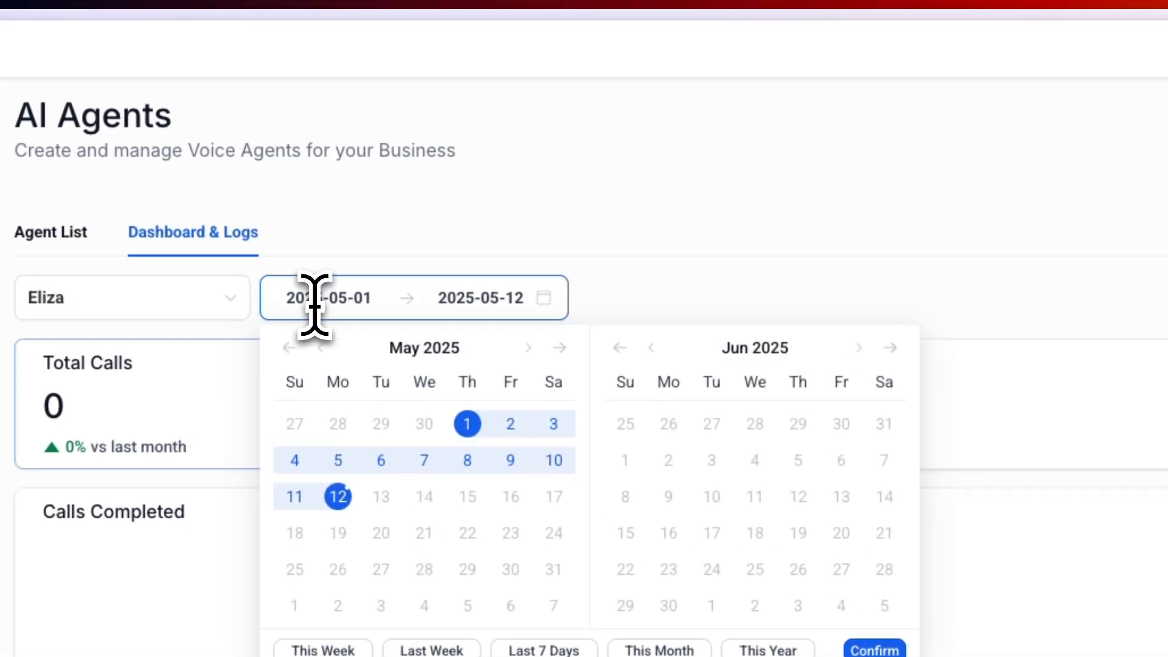
pyautogui.click(760, 259)
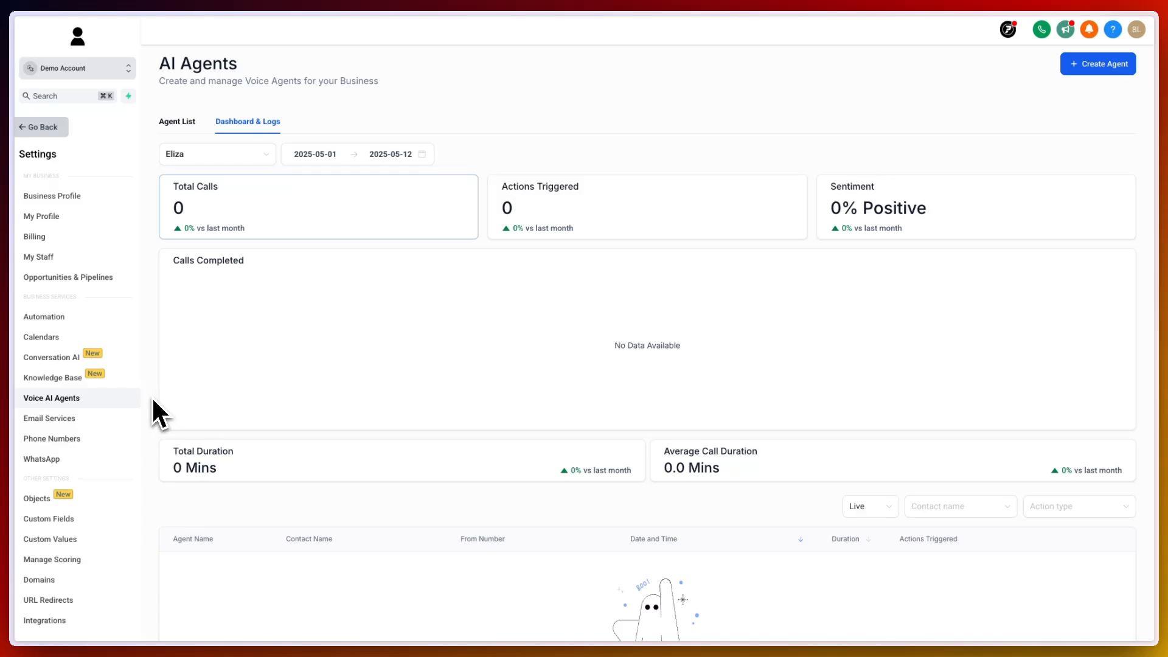
pyautogui.click(56, 127)
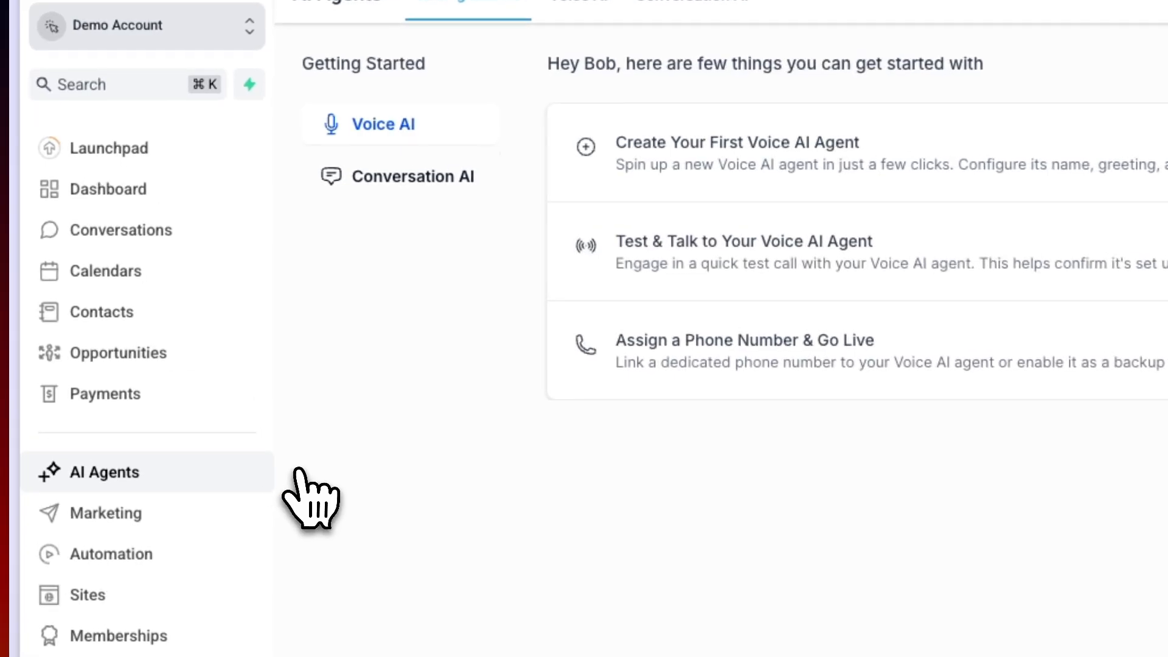